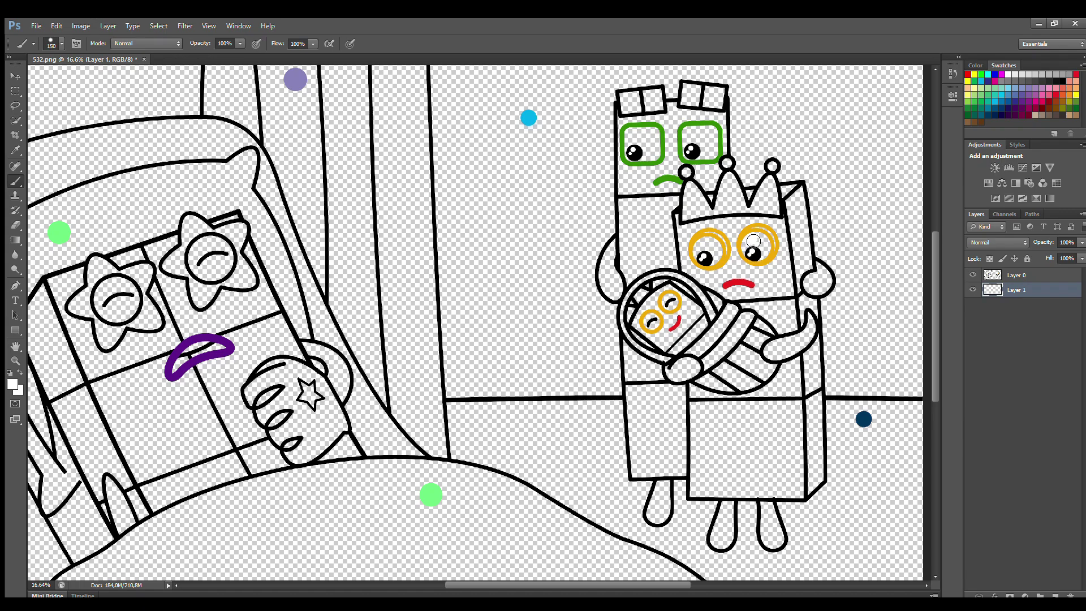
Paint the crowned character's eyes white and both of its hands green
drag(762, 257, 705, 262)
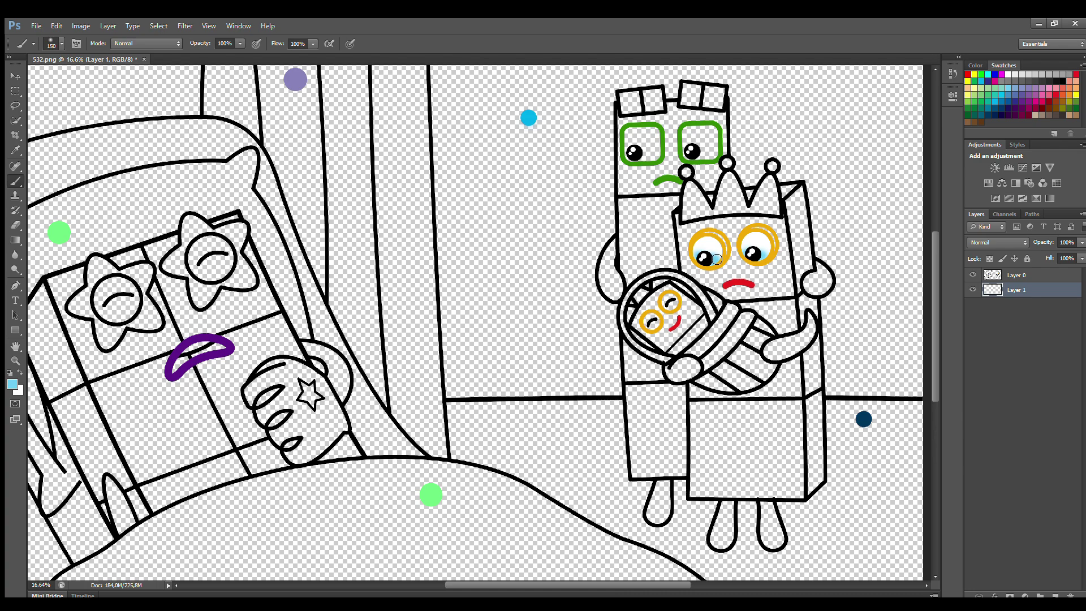
alt+click(722, 131)
drag(818, 264, 819, 291)
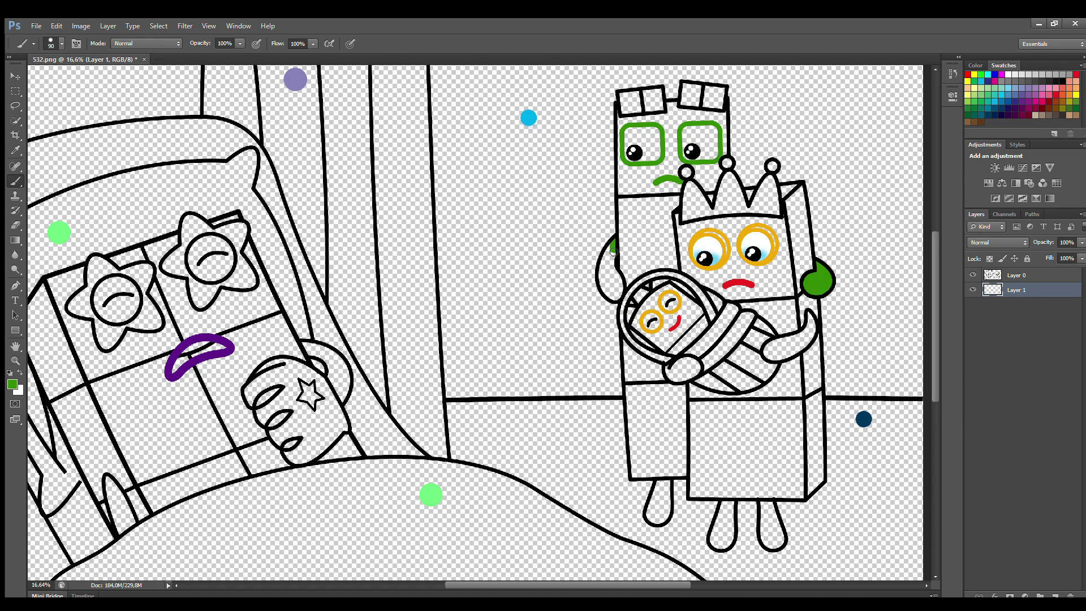
mouse_move(613, 250)
mouse_down()
mouse_move(615, 297)
mouse_move(602, 281)
mouse_move(608, 253)
mouse_up()
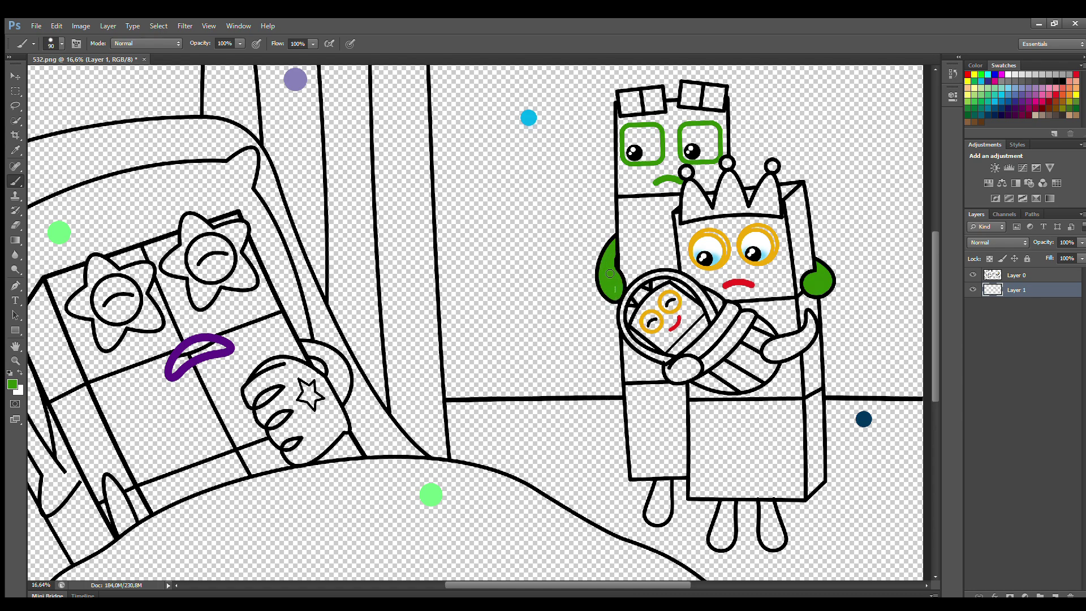
Sample red from the mouth and paint the arms, legs and crown red
alt+click(732, 285)
mouse_move(811, 313)
mouse_down()
mouse_move(768, 355)
mouse_move(791, 338)
mouse_up()
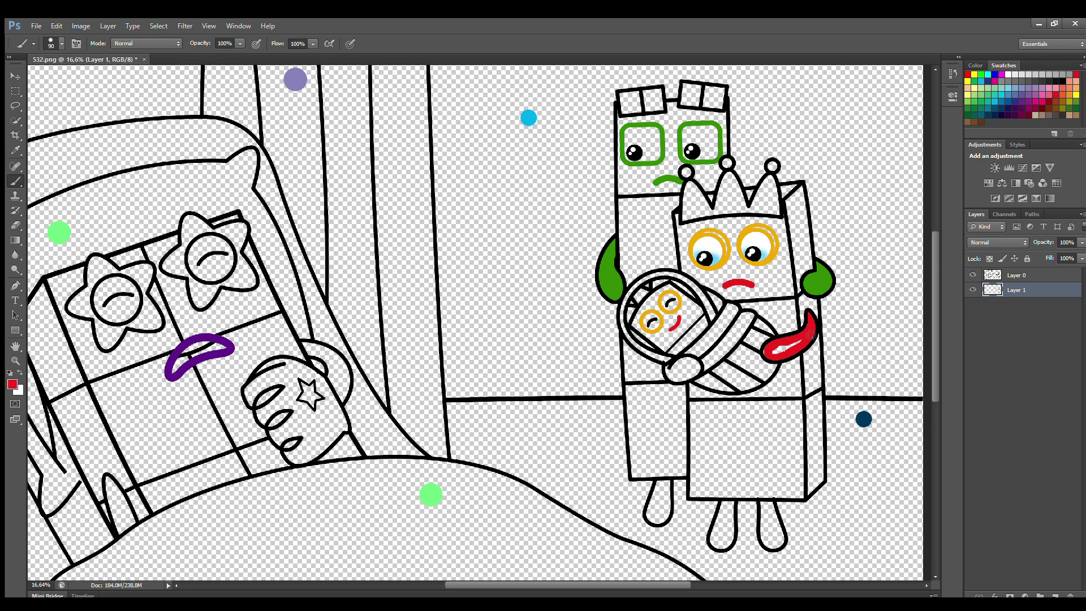
drag(671, 373, 697, 374)
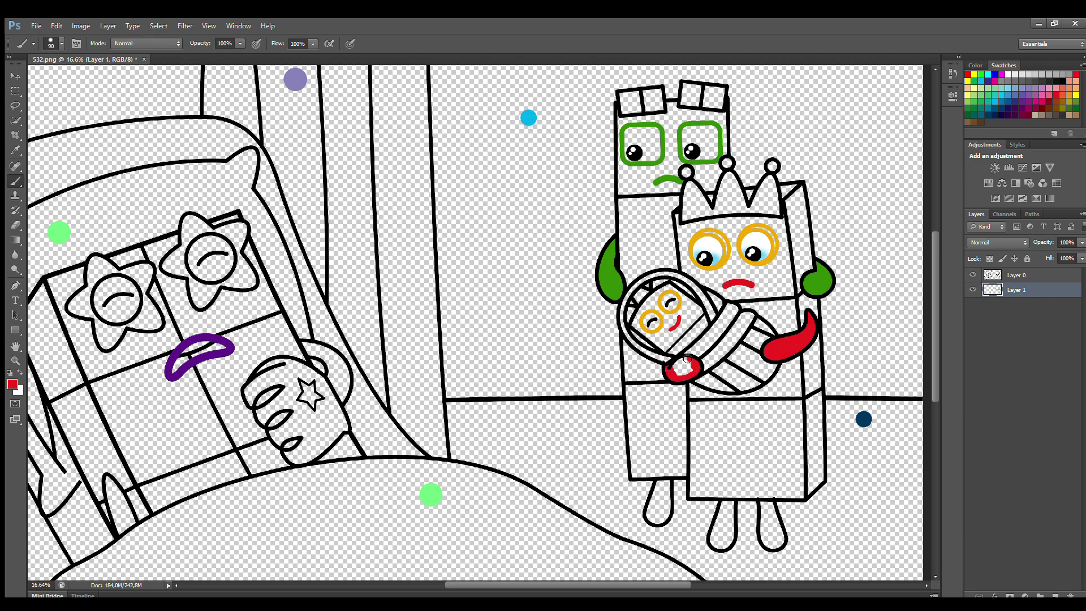
mouse_move(722, 512)
mouse_down()
mouse_move(713, 540)
mouse_move(722, 545)
mouse_move(730, 504)
mouse_move(717, 536)
mouse_move(764, 520)
mouse_move(778, 541)
mouse_up()
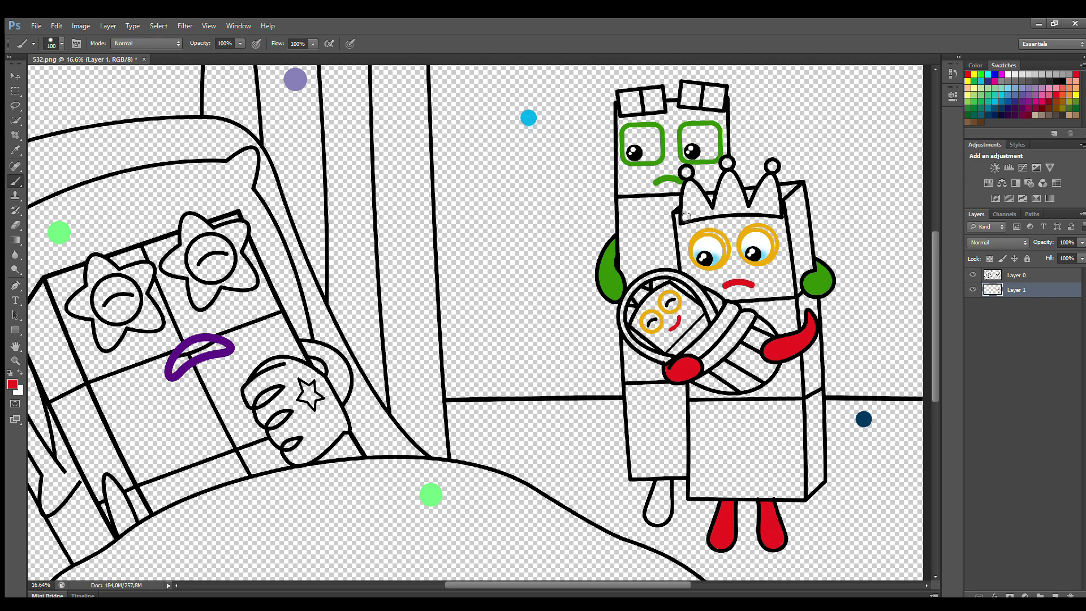
mouse_move(686, 217)
mouse_down()
mouse_move(691, 185)
mouse_move(717, 208)
mouse_move(728, 178)
mouse_move(748, 209)
mouse_move(772, 181)
mouse_move(777, 205)
mouse_move(755, 209)
mouse_move(765, 189)
mouse_move(748, 211)
mouse_move(695, 201)
mouse_up()
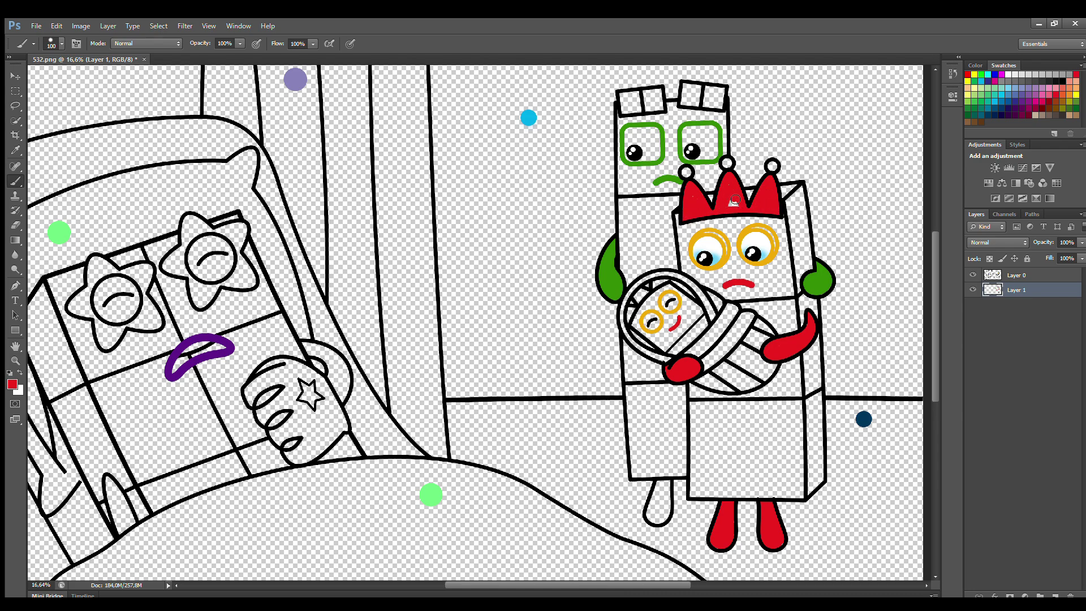
Sample orange from the baby's eye, fill the eyes orange, and add a new layer
click(16, 150)
click(693, 249)
click(16, 181)
key(bracketleft)
click(15, 150)
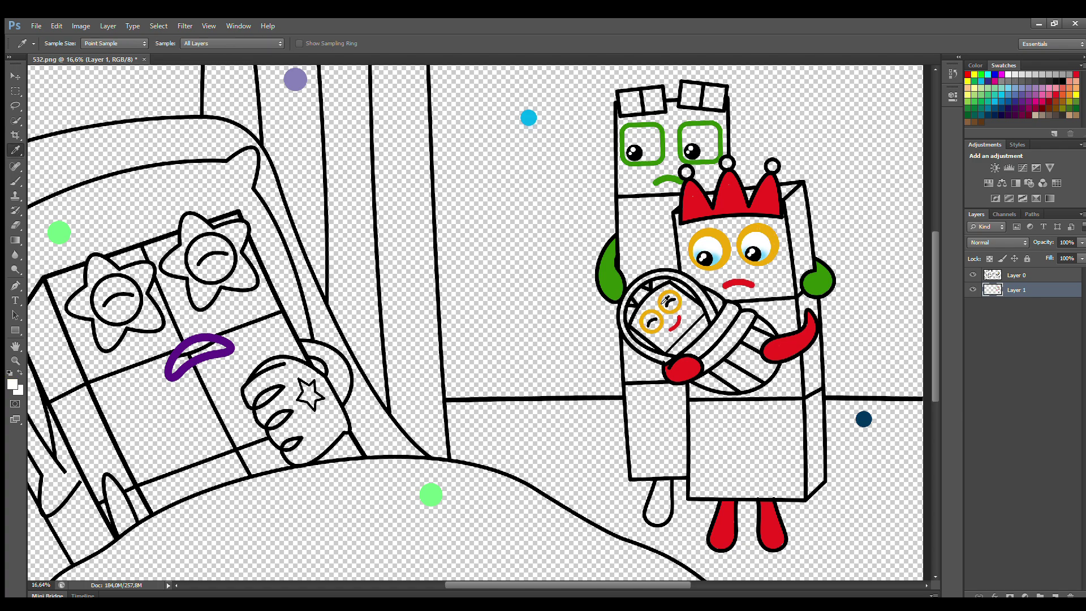
alt+click(671, 297)
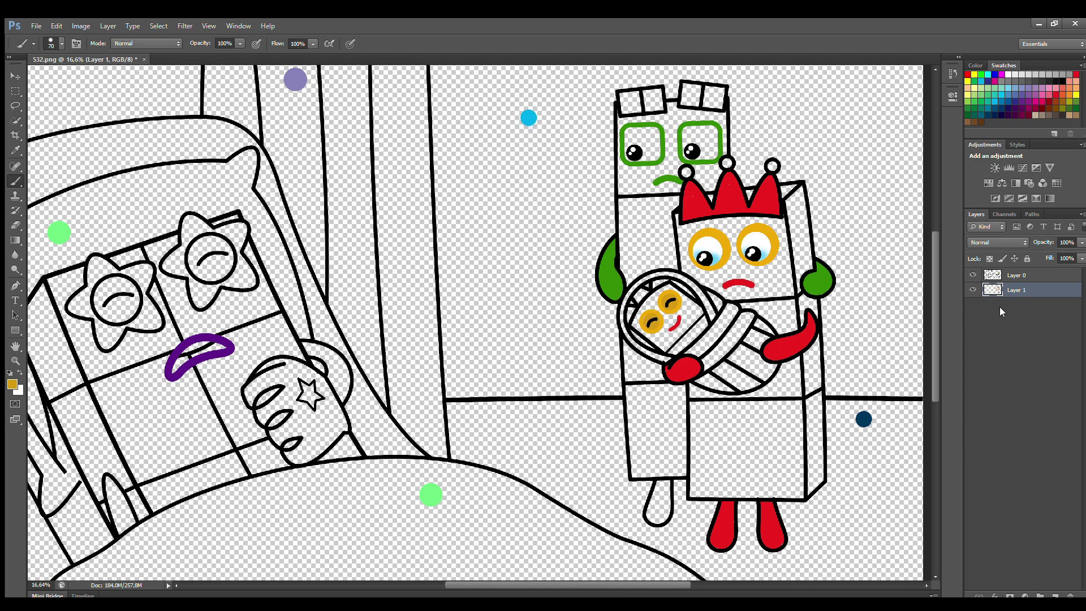
click(1055, 595)
Move the new layer below Layer 1, sample red, and fill the baby's face yellow on a new layer
drag(1016, 290, 1016, 309)
click(15, 150)
click(730, 198)
click(11, 178)
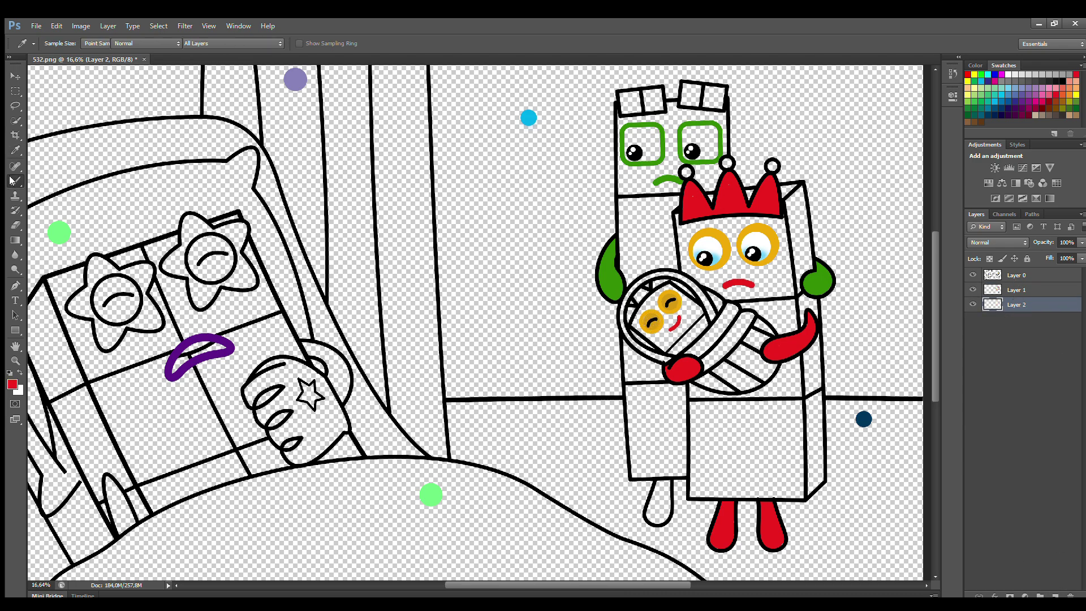
click(16, 181)
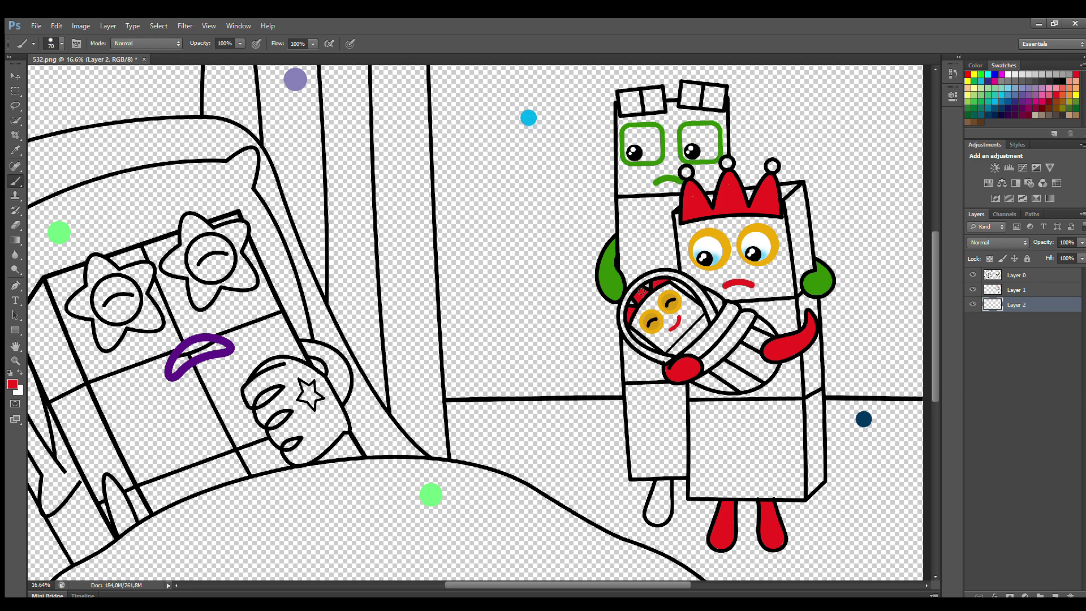
key(ctrl+shift+alt+n)
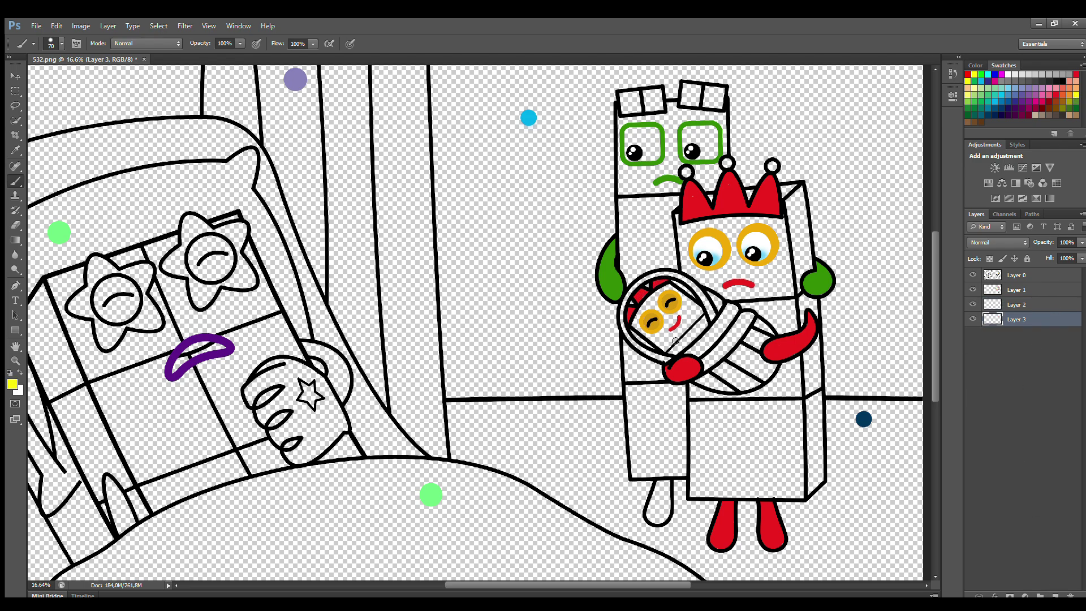
mouse_move(644, 327)
mouse_down()
mouse_move(664, 292)
mouse_move(682, 300)
mouse_move(703, 320)
mouse_move(693, 334)
mouse_move(677, 349)
mouse_move(649, 333)
mouse_move(679, 315)
mouse_move(672, 347)
mouse_up()
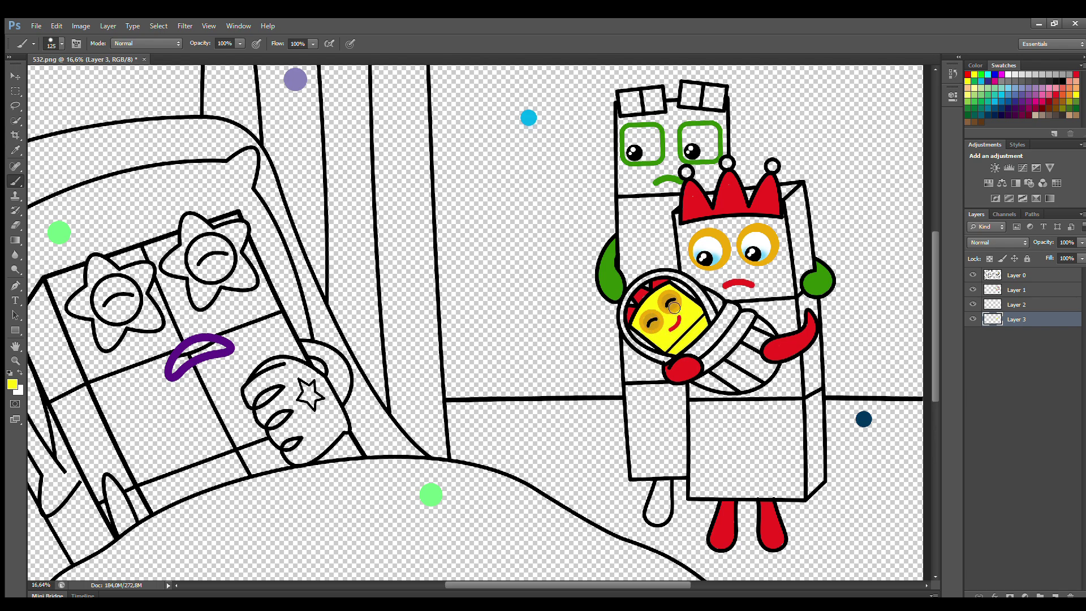
Paint the baby's blanket pink on a new layer
click(1048, 90)
key(i)
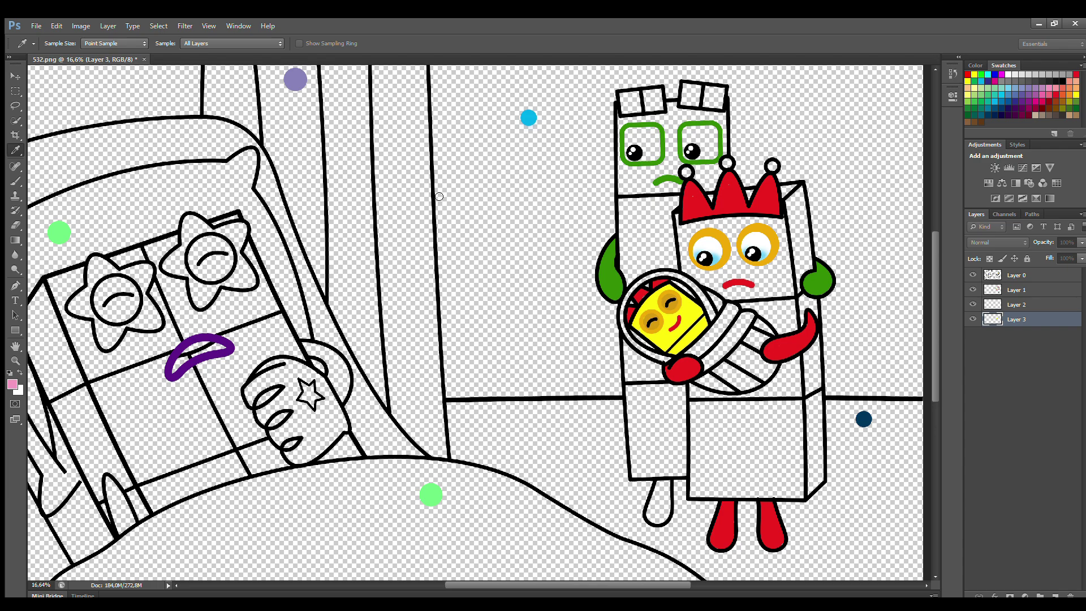
key(b)
click(1055, 597)
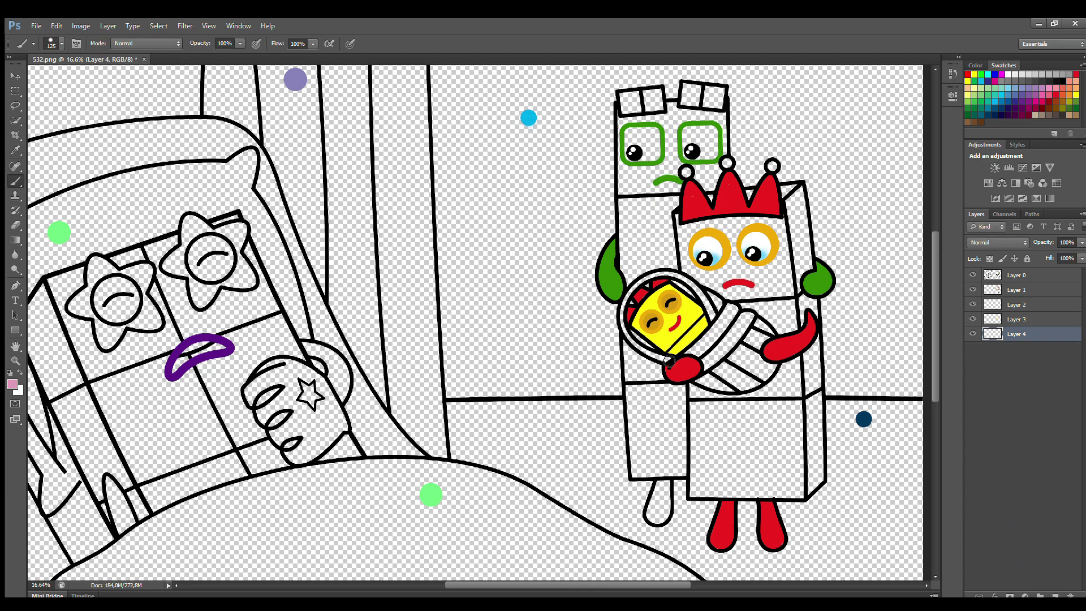
mouse_move(669, 362)
mouse_down()
mouse_move(630, 333)
mouse_move(634, 297)
mouse_move(666, 275)
mouse_move(752, 319)
mouse_move(774, 361)
mouse_move(763, 383)
mouse_move(699, 379)
mouse_move(755, 331)
mouse_move(767, 348)
mouse_move(739, 362)
mouse_move(719, 317)
mouse_move(716, 360)
mouse_move(713, 331)
mouse_move(671, 286)
mouse_up()
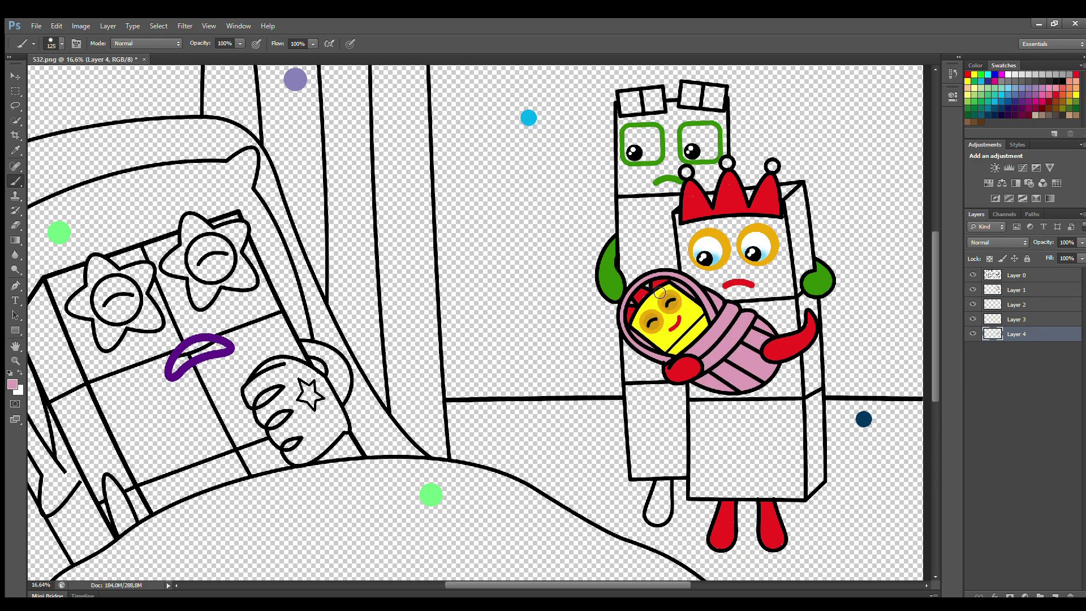
On Layer 3, colour the crown's tip balls and the box's right side darker yellow
click(1022, 304)
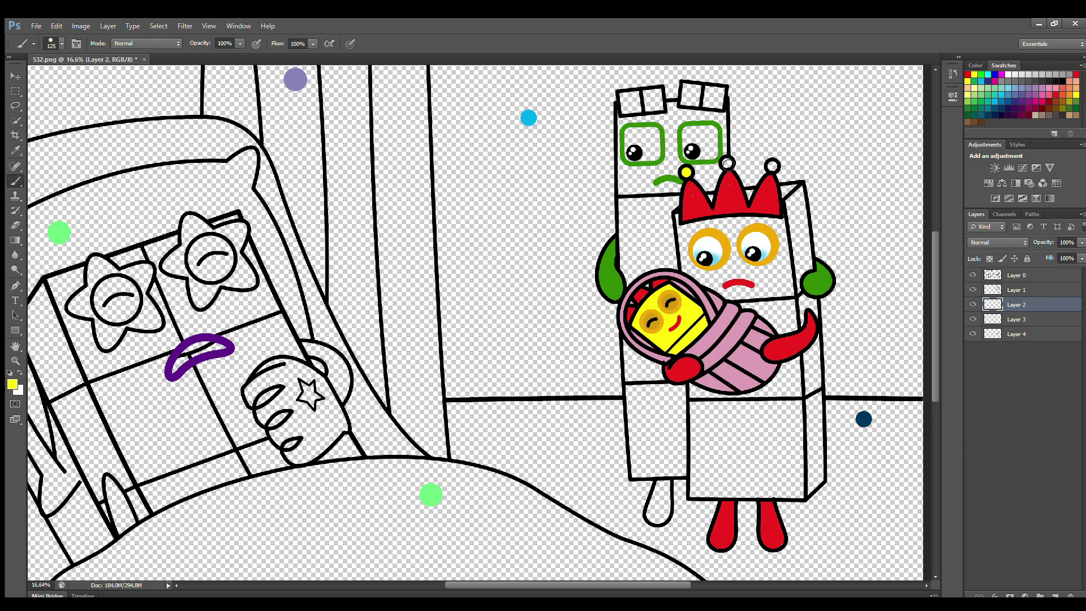
click(1010, 320)
key(i)
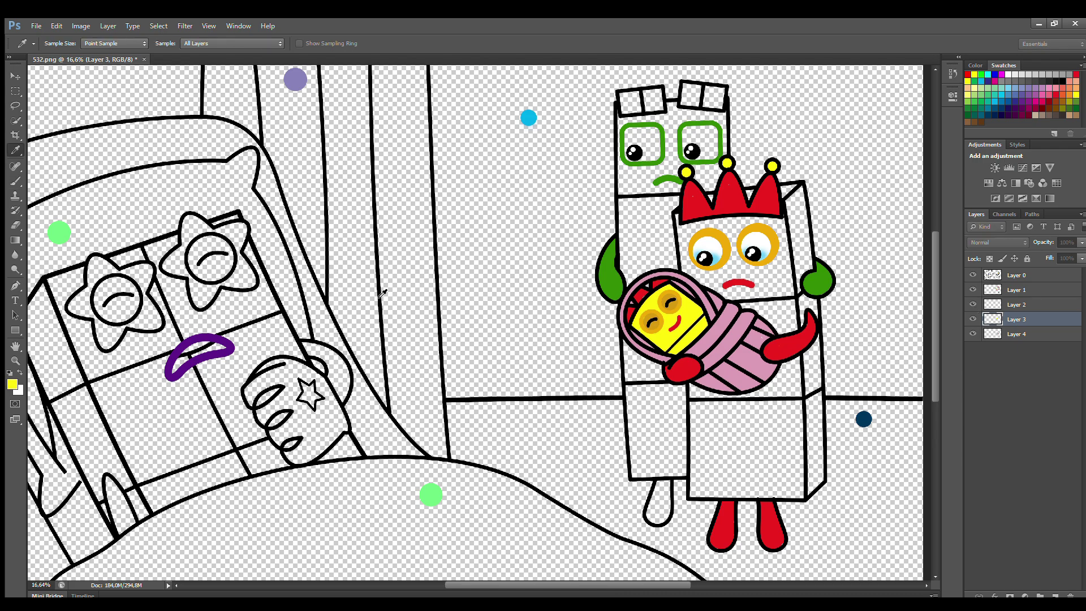
click(641, 169)
drag(714, 200, 721, 200)
mouse_move(786, 190)
mouse_down()
mouse_move(823, 401)
mouse_move(812, 491)
mouse_move(809, 363)
mouse_up()
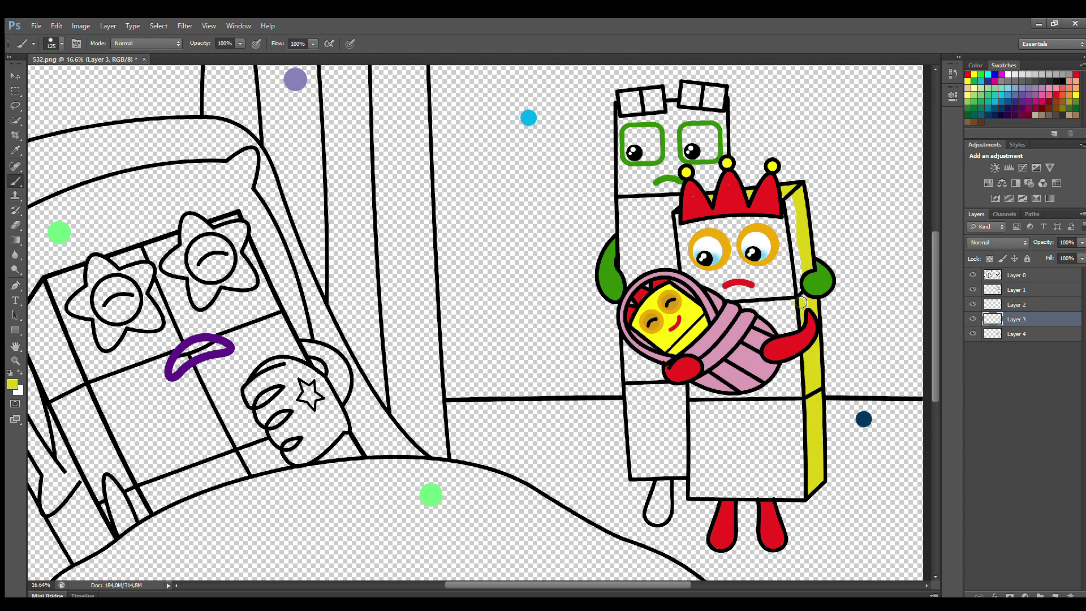
drag(802, 303, 790, 207)
key(e)
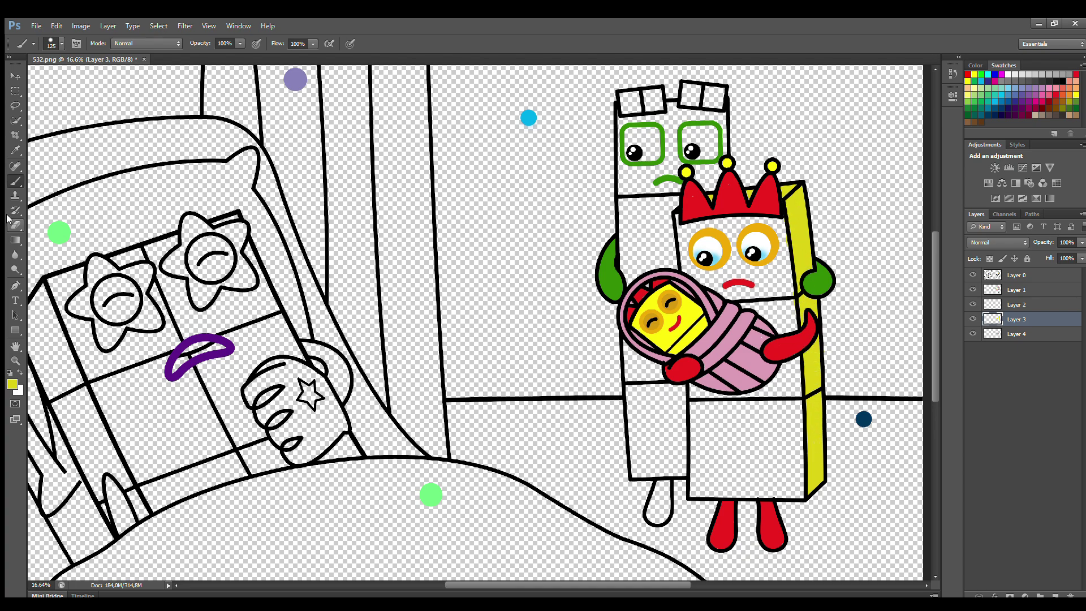
Paint the box's front face bright yellow on a new layer below the blanket
click(1015, 334)
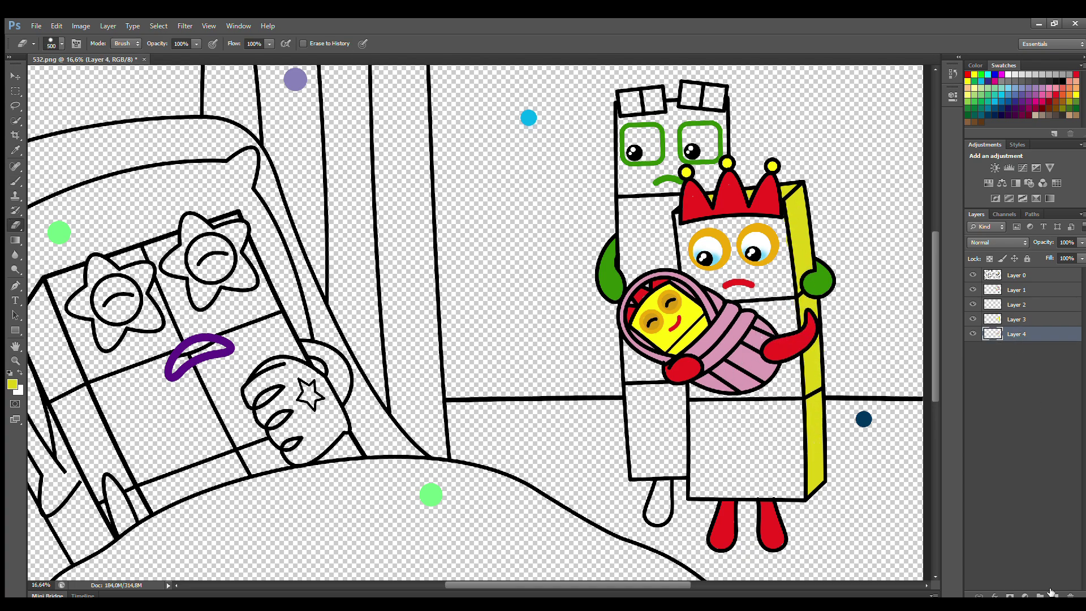
ctrl+click(1054, 594)
click(1076, 95)
key(bracketleft)
key(bracketleft)
key(bracketleft)
key(bracketleft)
key(b)
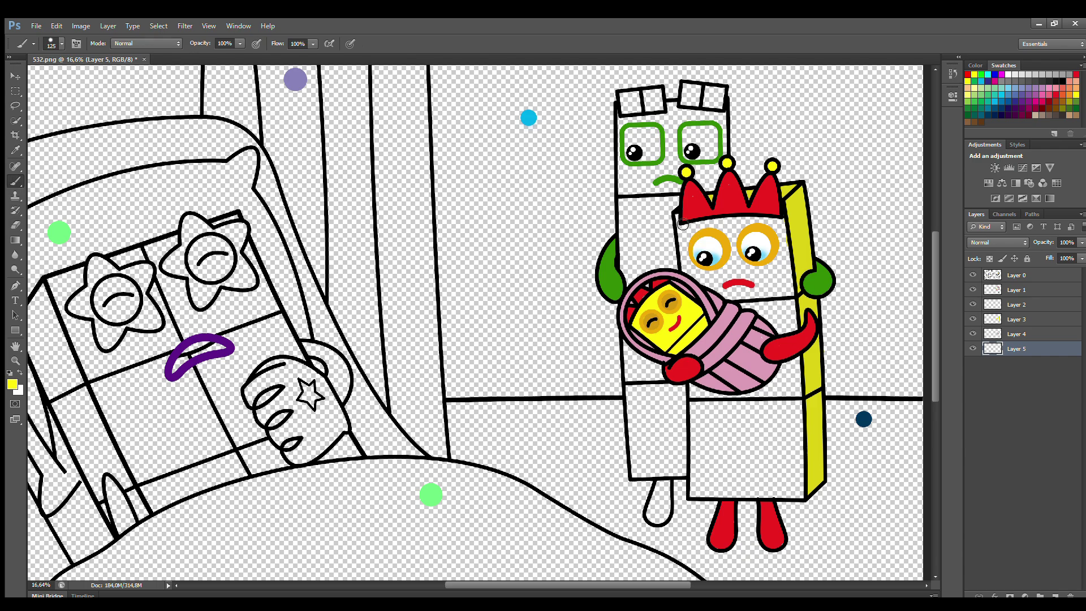
mouse_move(686, 221)
mouse_down()
mouse_move(702, 490)
mouse_move(791, 493)
mouse_move(804, 422)
mouse_move(789, 246)
mouse_move(700, 231)
mouse_move(722, 392)
mouse_move(781, 483)
mouse_move(728, 262)
mouse_move(773, 299)
mouse_move(769, 266)
mouse_move(797, 484)
mouse_move(744, 457)
mouse_move(721, 277)
mouse_move(739, 234)
mouse_up()
key(bracketright)
key(bracketright)
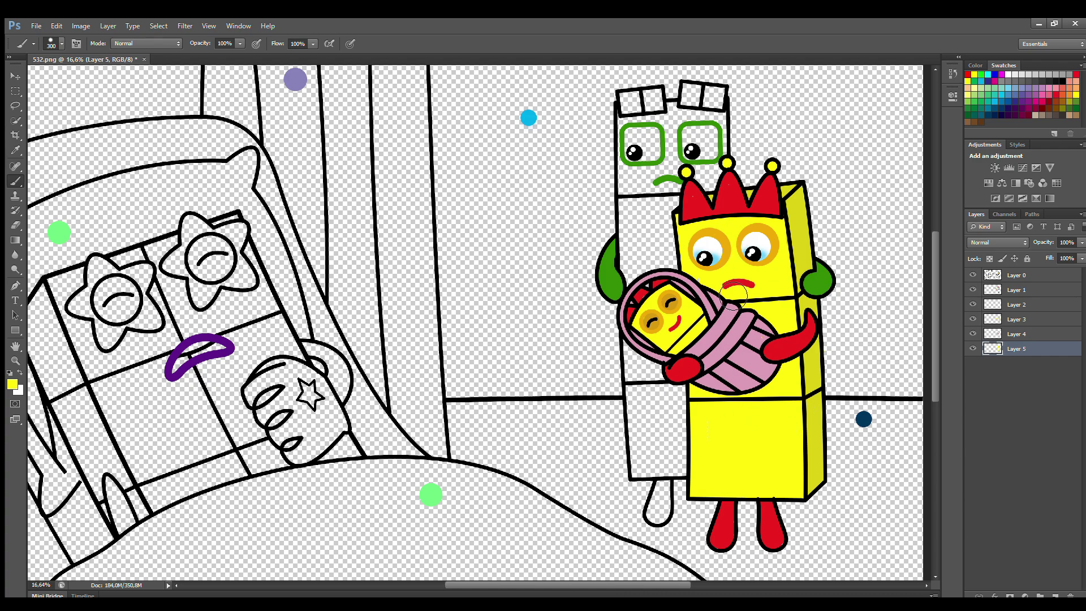
On Layer 1, fill the eyes white and shade their bottoms light blue
click(1023, 290)
click(1009, 75)
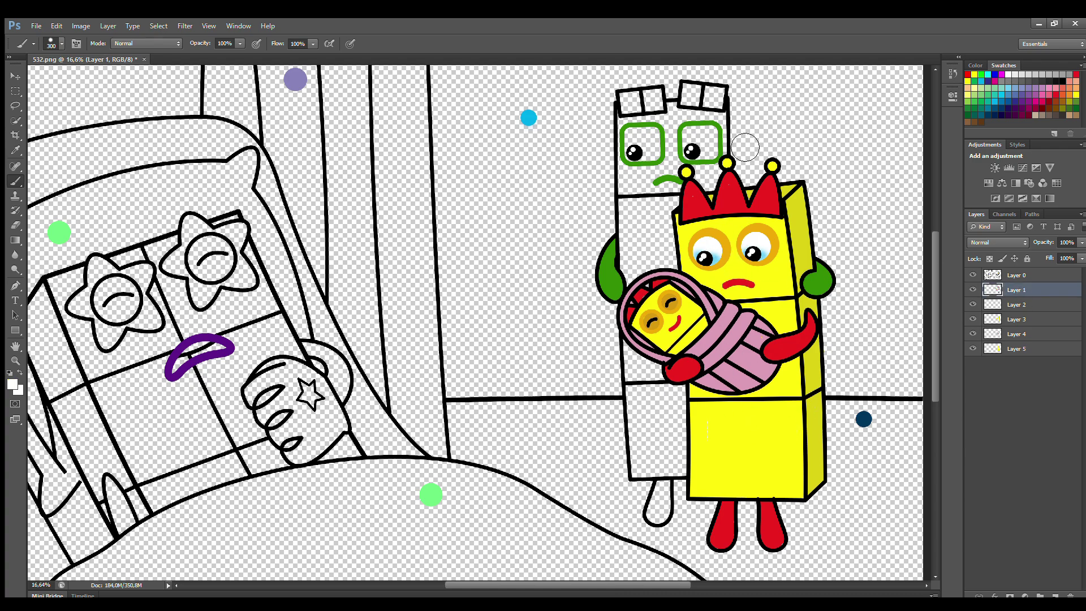
key(bracketleft)
key(bracketleft)
key(bracketleft)
key(bracketleft)
key(bracketleft)
mouse_move(644, 158)
mouse_down()
mouse_move(651, 134)
mouse_move(647, 150)
mouse_move(712, 140)
mouse_move(694, 139)
mouse_up()
click(1016, 111)
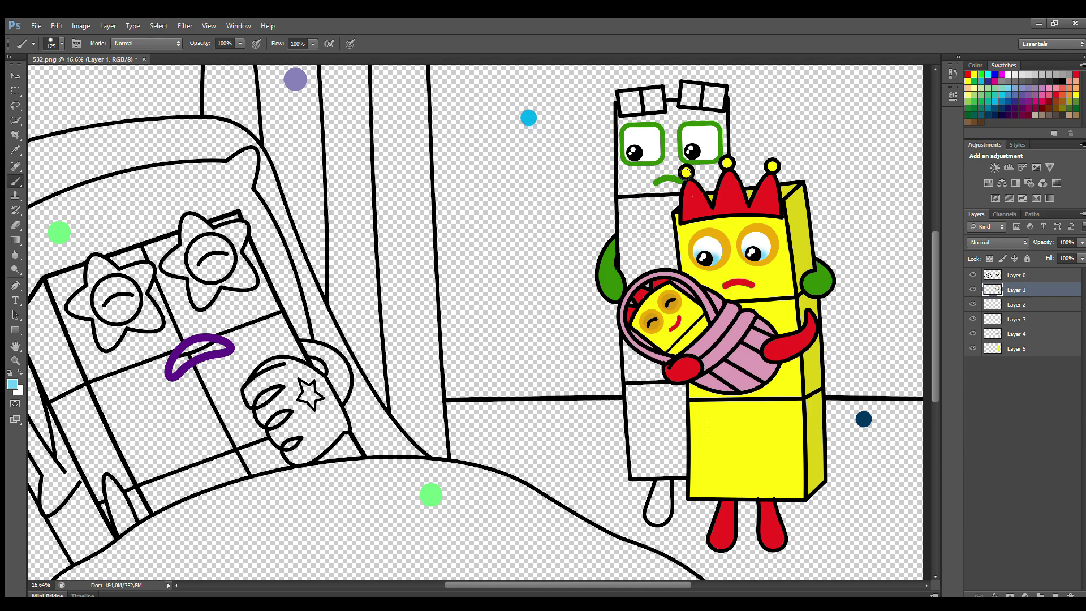
drag(628, 155, 707, 154)
Sample the artwork's green and paint the hat squares and the leg green
click(15, 150)
click(623, 143)
click(15, 181)
click(61, 44)
drag(54, 95, 360, 26)
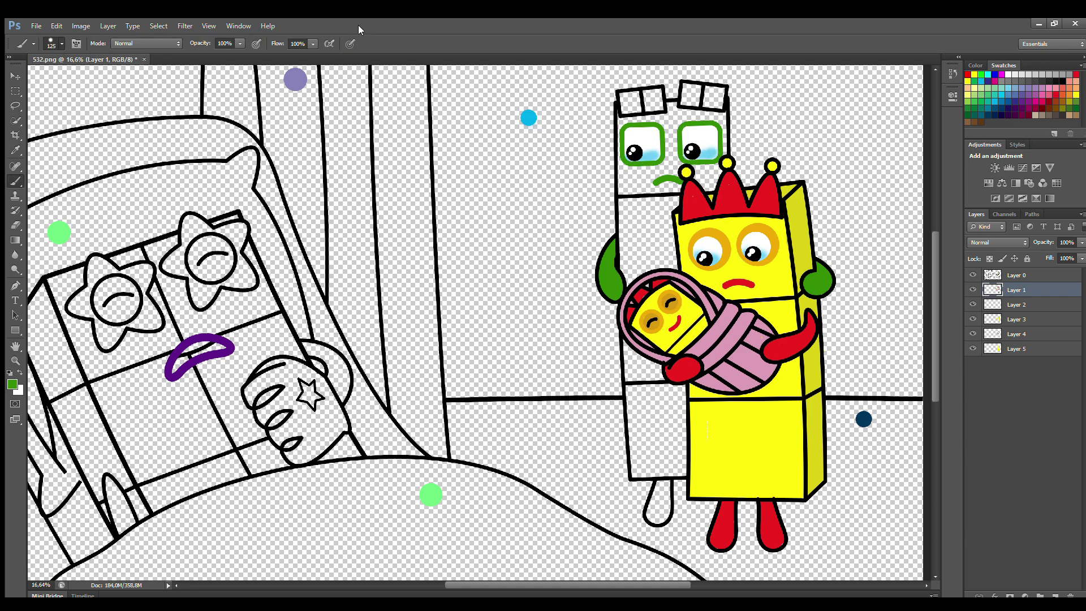
mouse_move(624, 98)
mouse_down()
mouse_move(659, 108)
mouse_move(659, 95)
mouse_move(633, 98)
mouse_move(721, 106)
mouse_move(696, 93)
mouse_up()
mouse_move(656, 479)
mouse_down()
mouse_move(652, 511)
mouse_move(668, 492)
mouse_up()
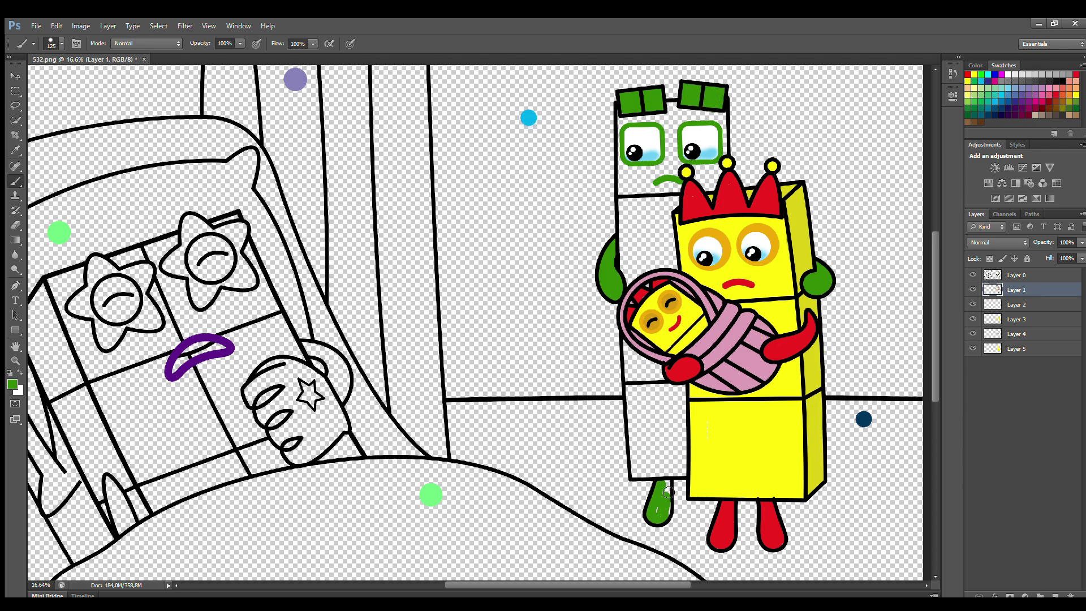
Add a new layer below Layer 5 and paint the tall character's body bright green
click(1022, 350)
click(1054, 596)
drag(1022, 349, 1026, 393)
click(981, 75)
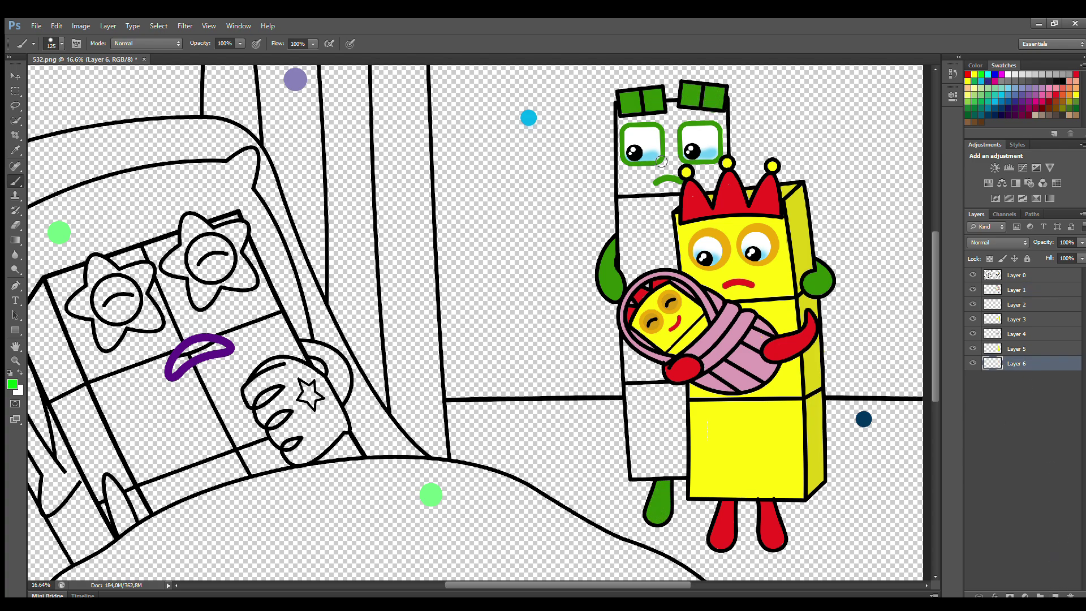
mouse_move(626, 119)
mouse_down()
mouse_move(640, 463)
mouse_move(641, 439)
mouse_move(641, 473)
mouse_move(660, 475)
mouse_move(689, 446)
mouse_move(680, 252)
mouse_move(726, 169)
mouse_move(722, 126)
mouse_move(683, 124)
mouse_move(668, 173)
mouse_move(661, 414)
mouse_move(667, 391)
mouse_up()
key(bracketright)
key(bracketright)
key(bracketright)
key(e)
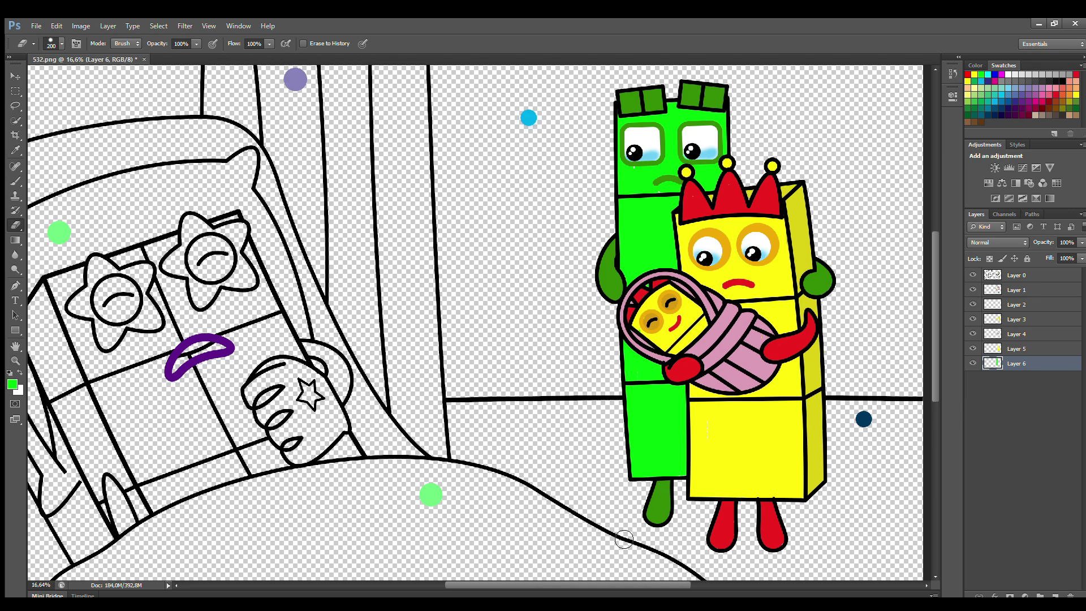
drag(588, 585, 555, 586)
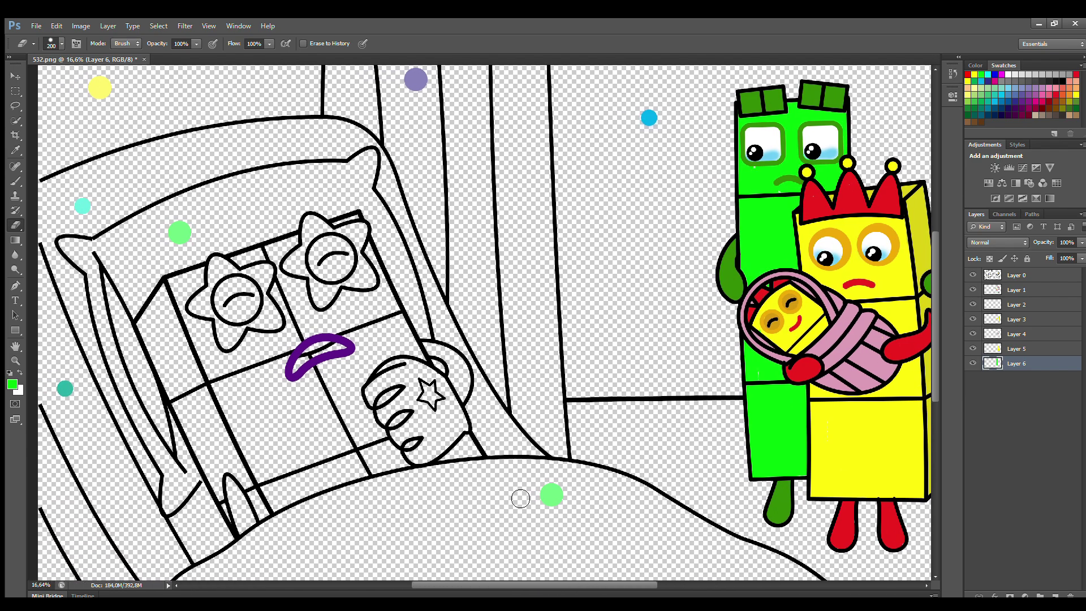
On Layer 1, paint the hand's star, finger details, arm shape and lower-left shape red
click(1017, 289)
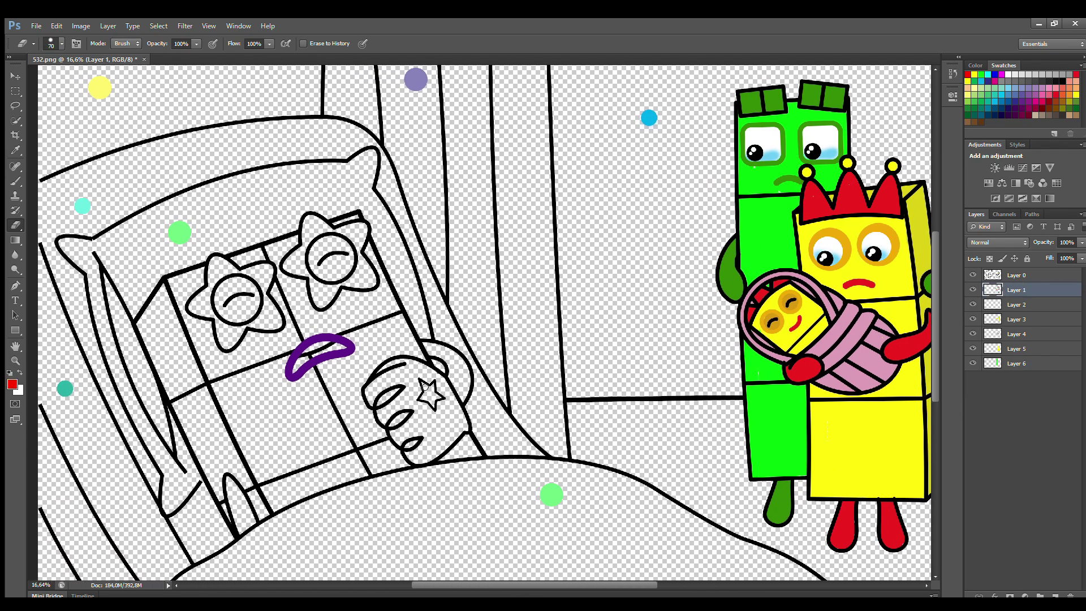
click(16, 181)
drag(426, 386, 423, 396)
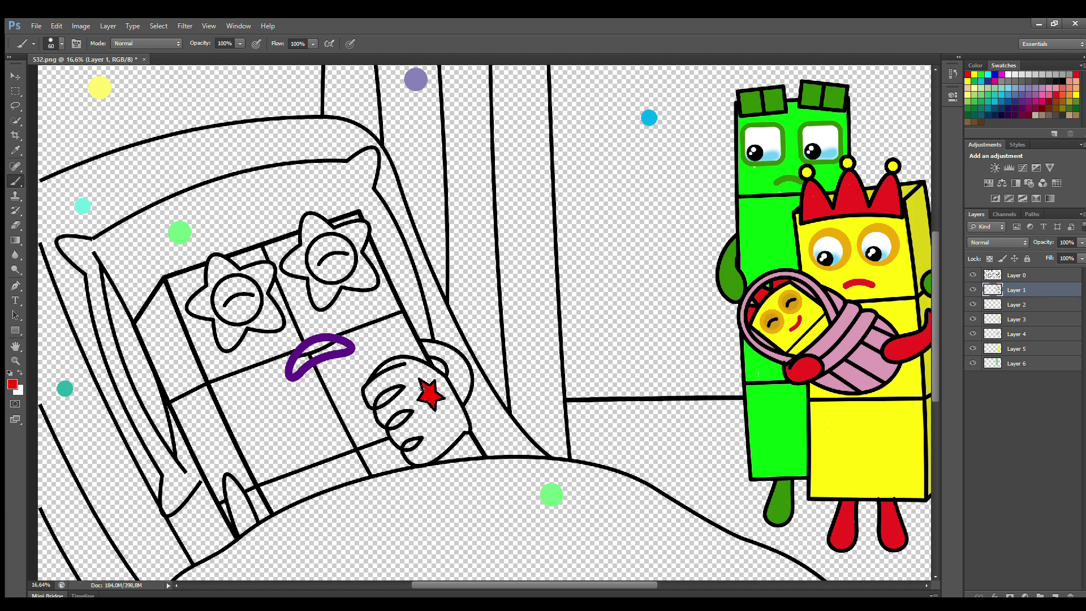
key(i)
key(b)
mouse_move(381, 400)
mouse_down()
mouse_move(392, 425)
mouse_move(403, 416)
mouse_move(406, 444)
mouse_up()
mouse_move(422, 343)
mouse_down()
mouse_move(453, 354)
mouse_move(430, 350)
mouse_move(457, 386)
mouse_move(461, 362)
mouse_up()
mouse_move(229, 478)
mouse_down()
mouse_move(240, 533)
mouse_move(252, 522)
mouse_move(237, 488)
mouse_move(240, 509)
mouse_up()
drag(934, 383, 933, 404)
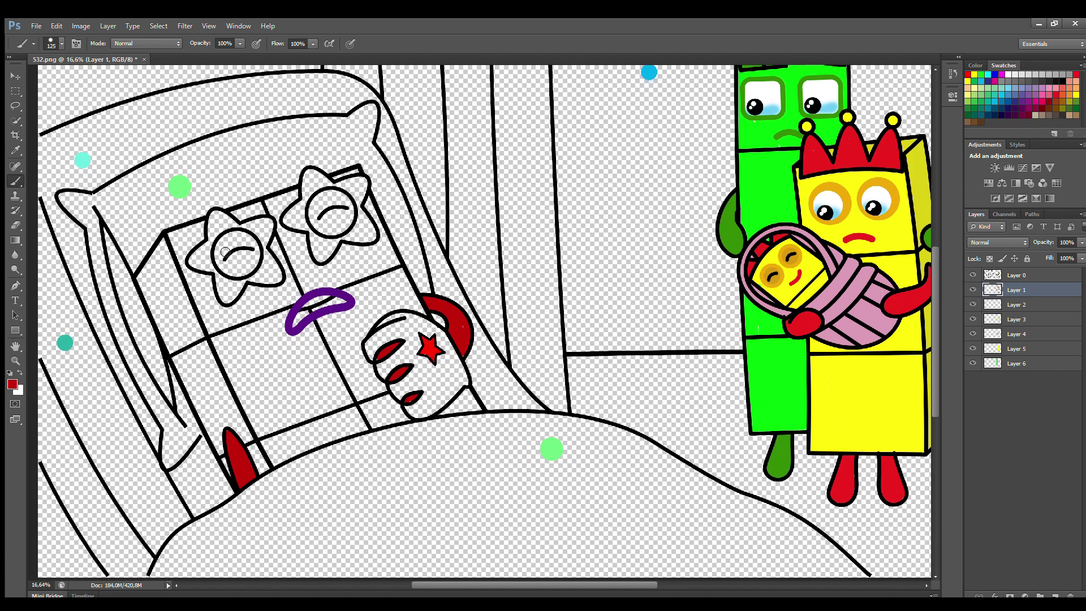
Fill the circles of both star eyes red
key(bracketright)
mouse_move(225, 252)
mouse_down()
mouse_move(237, 270)
mouse_move(254, 249)
mouse_move(244, 261)
mouse_up()
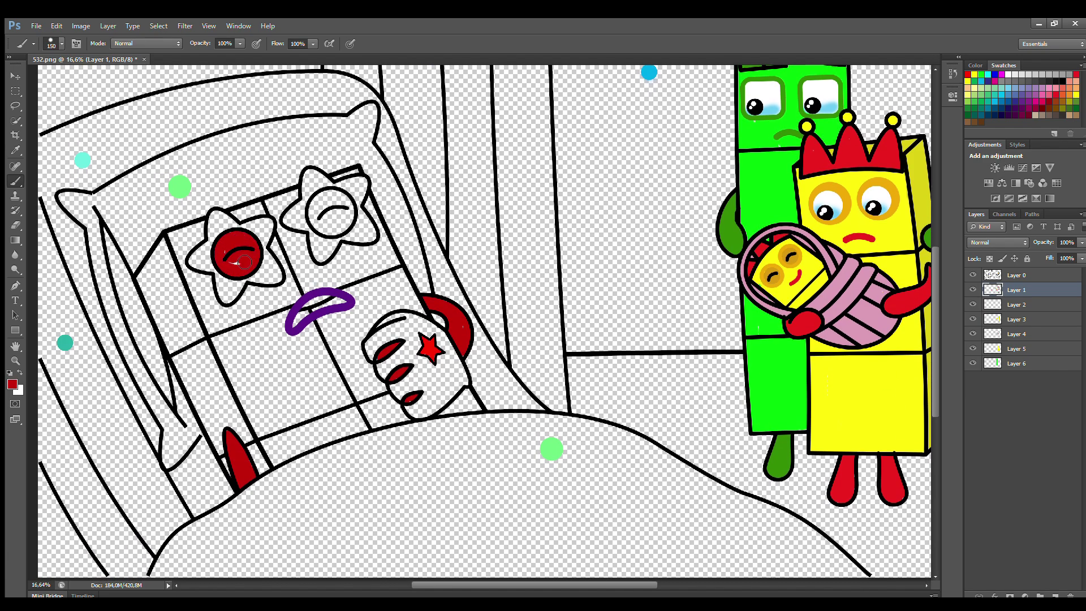
mouse_move(311, 218)
mouse_down()
mouse_move(314, 209)
mouse_move(345, 226)
mouse_move(328, 198)
mouse_move(330, 216)
mouse_up()
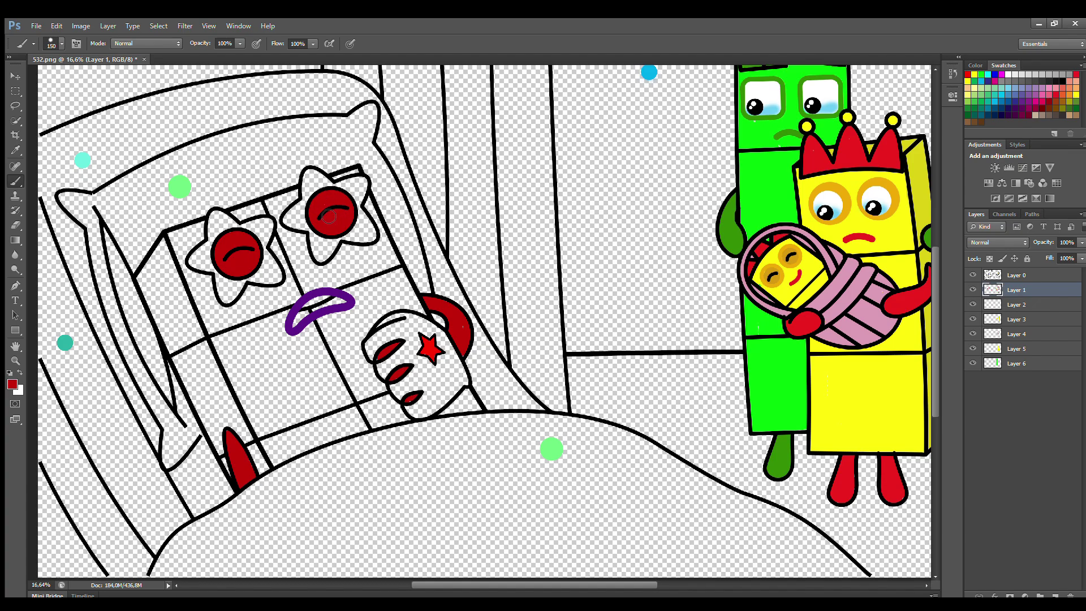
key(i)
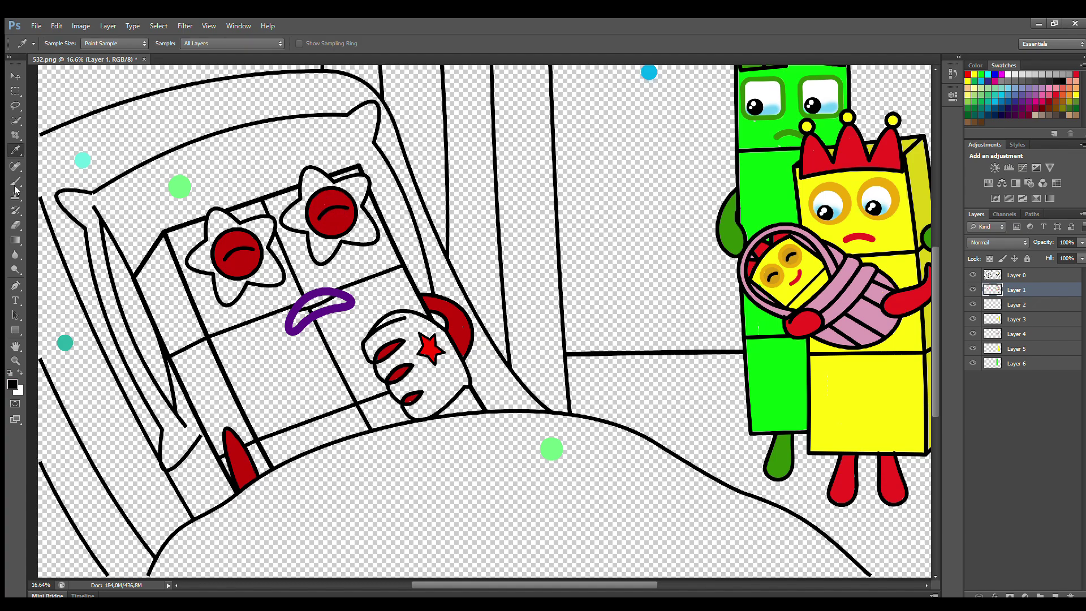
click(16, 183)
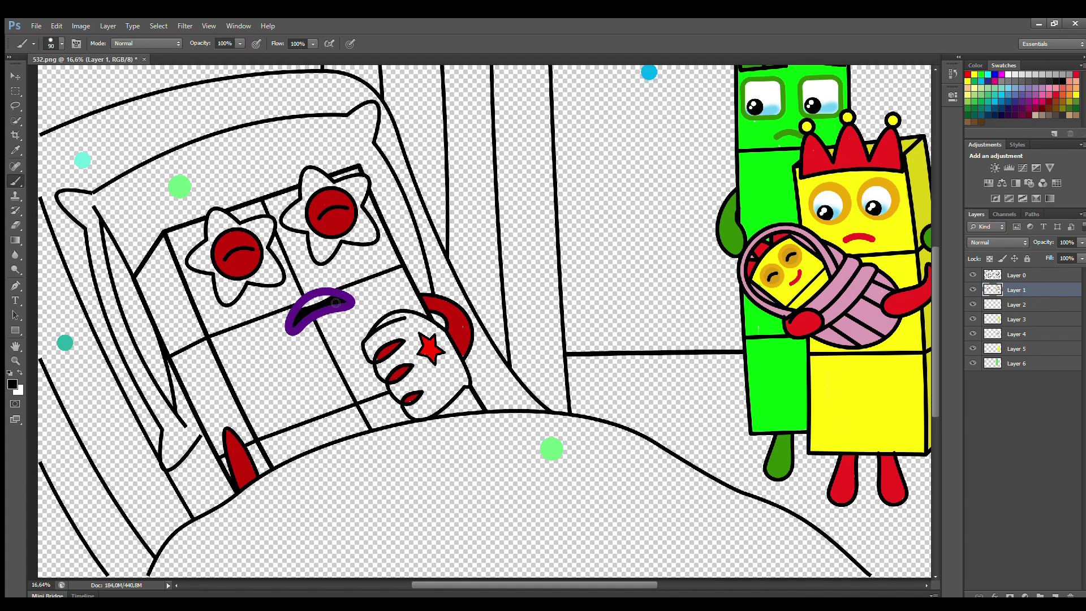
On Layer 2, paint both star eyes and the character's left side red
click(1017, 305)
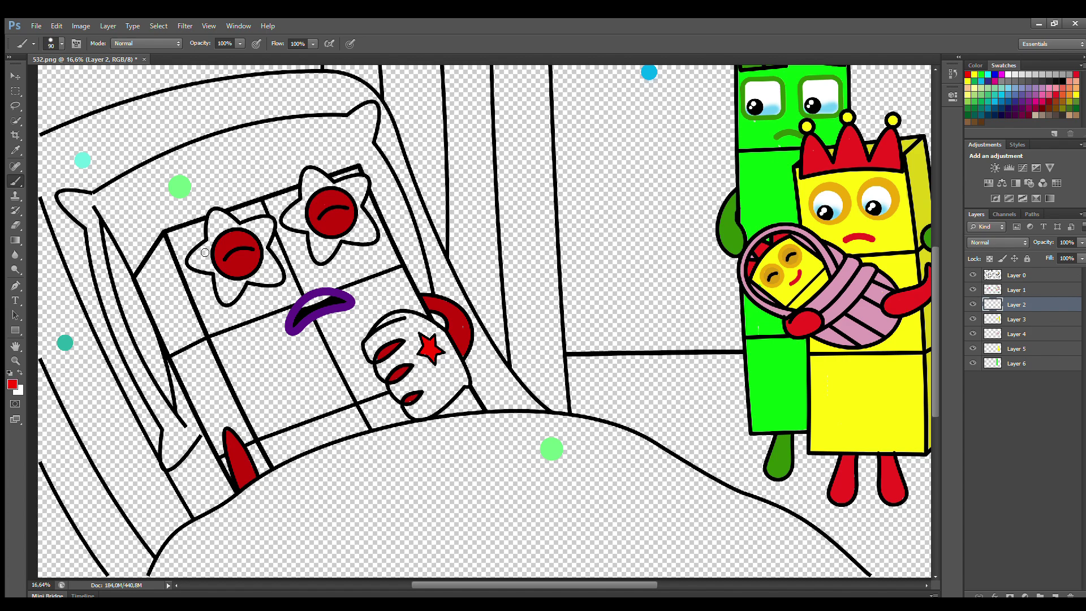
key(bracketright)
key(bracketright)
key(bracketright)
key(bracketright)
mouse_move(205, 252)
mouse_down()
mouse_move(220, 221)
mouse_move(249, 237)
mouse_move(269, 230)
mouse_move(218, 263)
mouse_move(229, 299)
mouse_move(265, 274)
mouse_up()
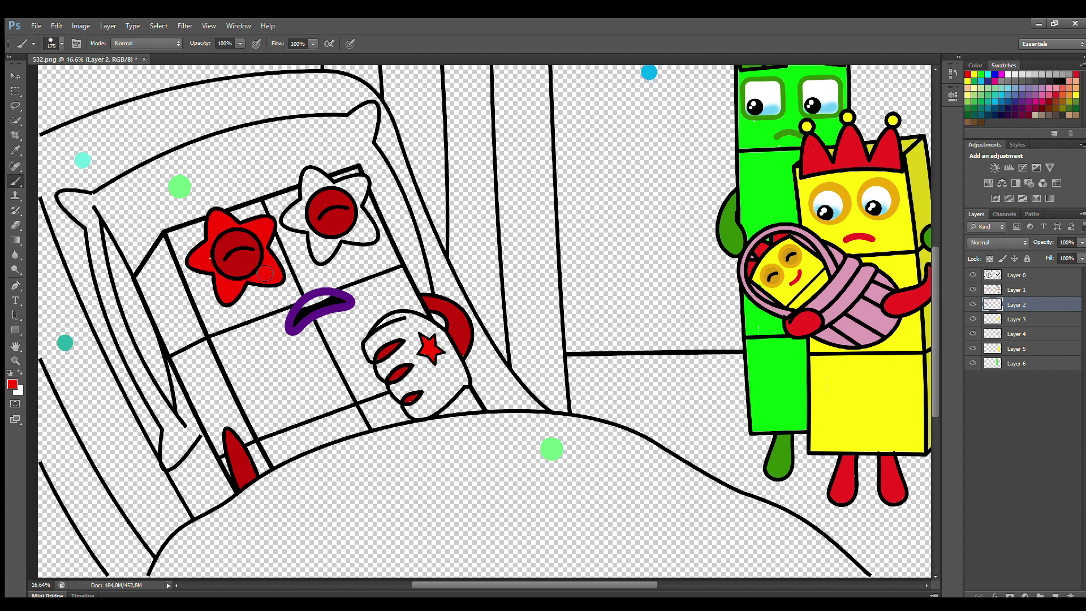
mouse_move(314, 181)
mouse_down()
mouse_move(313, 206)
mouse_move(293, 224)
mouse_move(309, 226)
mouse_move(319, 181)
mouse_move(336, 195)
mouse_move(364, 186)
mouse_move(360, 202)
mouse_move(337, 198)
mouse_move(321, 254)
mouse_move(332, 240)
mouse_move(359, 230)
mouse_up()
mouse_move(163, 240)
mouse_down()
mouse_move(150, 284)
mouse_move(177, 357)
mouse_move(234, 469)
mouse_move(269, 471)
mouse_move(167, 271)
mouse_move(221, 410)
mouse_up()
key(bracketright)
key(bracketright)
key(bracketright)
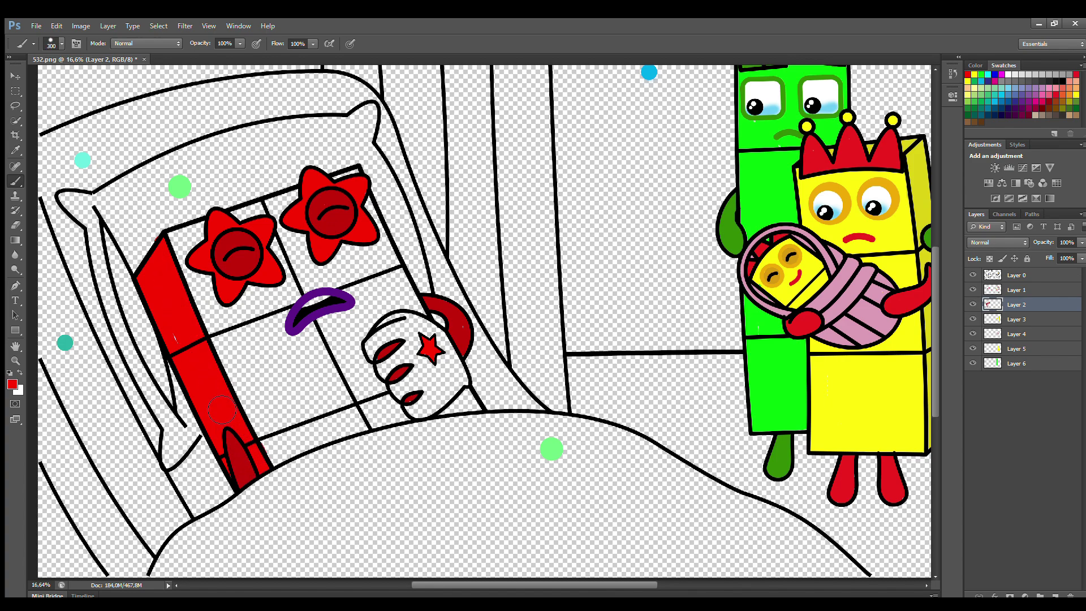
On Layer 3, paint the character's front face white
click(1016, 319)
key(x)
mouse_move(181, 258)
mouse_down()
mouse_move(343, 199)
mouse_move(359, 182)
mouse_move(350, 188)
mouse_move(464, 377)
mouse_move(464, 406)
mouse_move(476, 411)
mouse_move(467, 397)
mouse_move(457, 412)
mouse_move(366, 426)
mouse_move(284, 458)
mouse_move(259, 432)
mouse_move(273, 451)
mouse_move(203, 296)
mouse_move(214, 258)
mouse_move(356, 228)
mouse_move(420, 352)
mouse_move(424, 422)
mouse_move(393, 355)
mouse_move(278, 284)
mouse_move(295, 445)
mouse_move(278, 332)
mouse_move(310, 340)
mouse_move(298, 371)
mouse_up()
key(bracketleft)
key(bracketleft)
key(bracketright)
key(bracketright)
key(bracketright)
key(bracketright)
key(bracketright)
On Layer 4, fill the patient's blanket light green and brush paler green shading across it
click(1030, 335)
alt+click(551, 449)
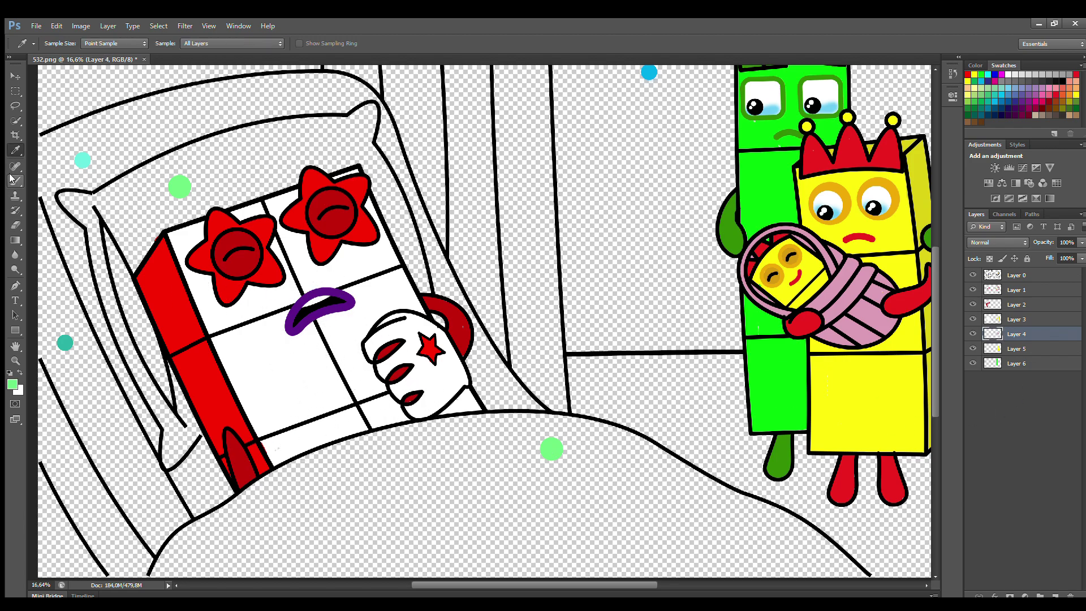
key(bracketleft)
key(bracketleft)
mouse_move(164, 581)
mouse_down()
mouse_move(282, 487)
mouse_move(389, 447)
mouse_move(544, 430)
mouse_move(655, 459)
mouse_move(860, 581)
mouse_move(769, 552)
mouse_move(373, 497)
mouse_move(255, 571)
mouse_move(432, 565)
mouse_move(500, 523)
mouse_move(458, 588)
mouse_up()
key(bracketright)
key(bracketright)
key(bracketright)
key(i)
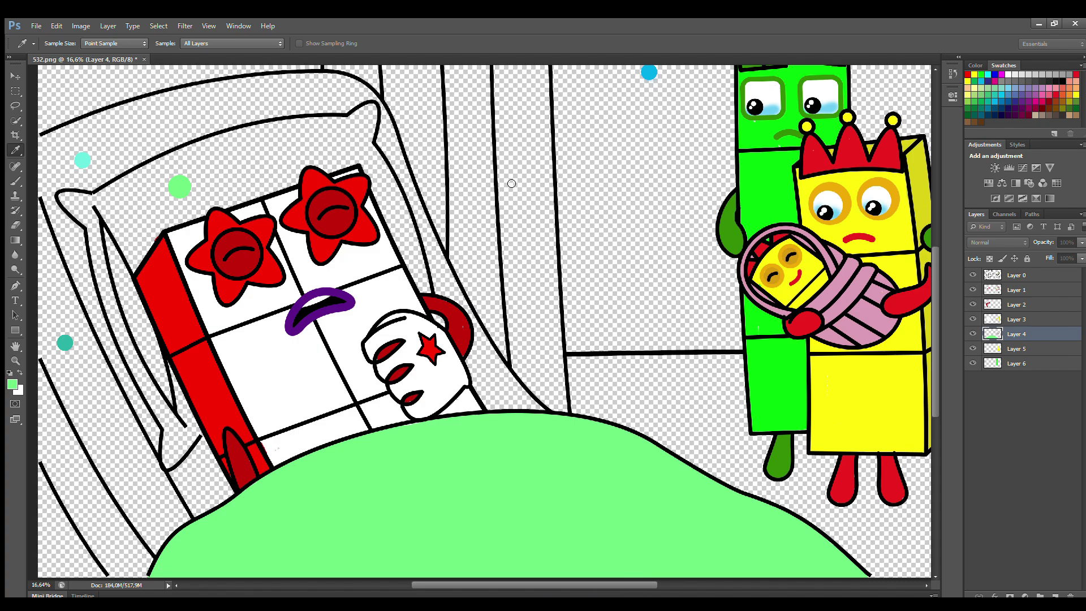
key(b)
mouse_move(396, 492)
mouse_down()
mouse_move(492, 565)
mouse_move(616, 560)
mouse_move(337, 494)
mouse_move(342, 567)
mouse_move(628, 555)
mouse_move(544, 474)
mouse_up()
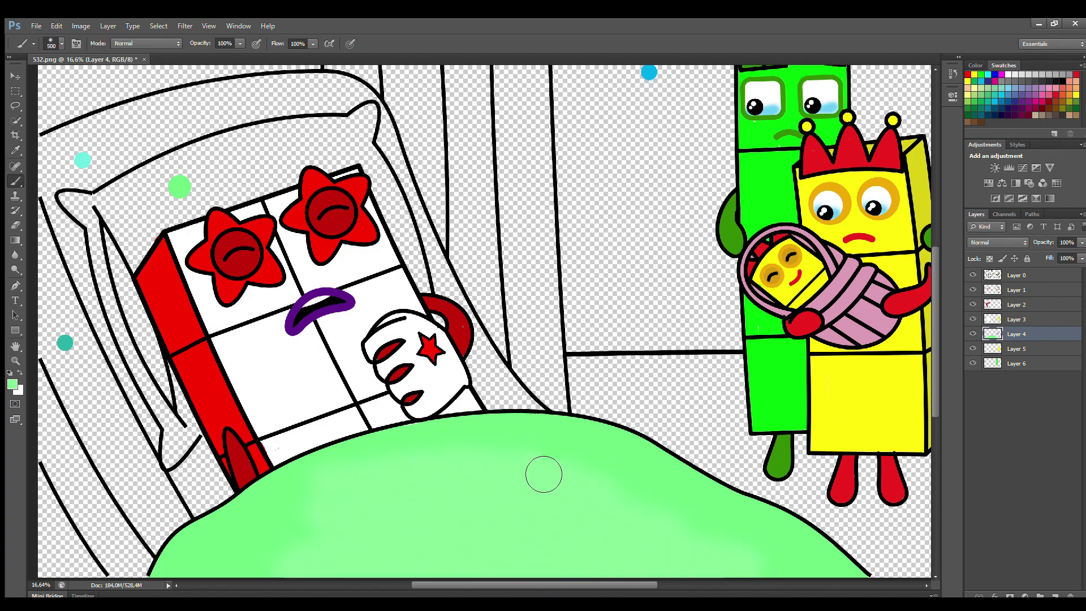
click(1016, 363)
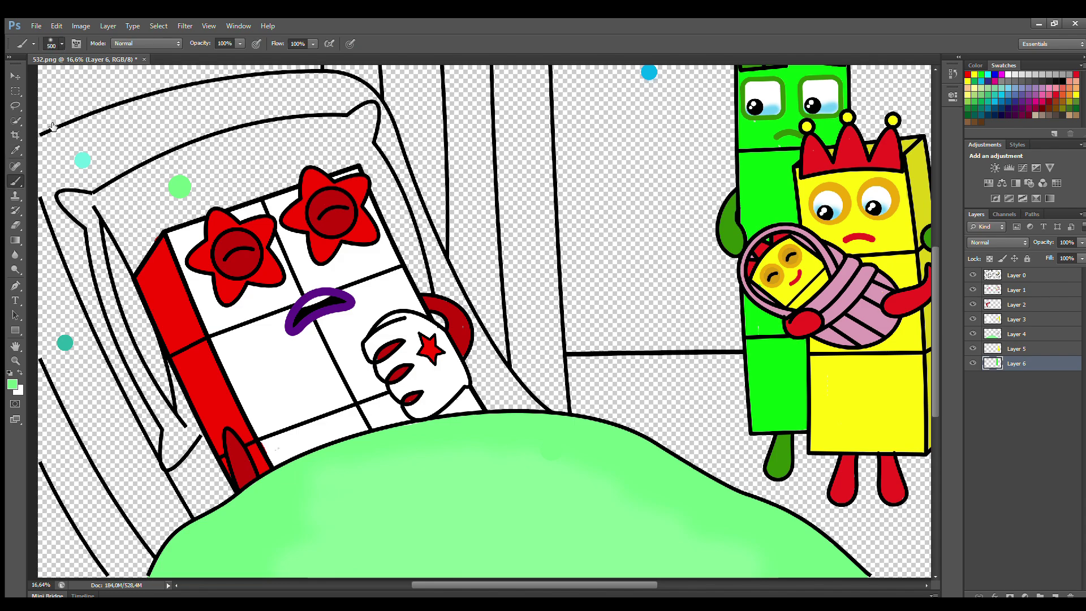
Paint the pillow's left and right edges light green
key(bracketleft)
key(bracketleft)
key(bracketleft)
key(bracketleft)
key(bracketleft)
key(bracketleft)
mouse_move(59, 196)
mouse_down()
mouse_move(99, 232)
mouse_move(116, 320)
mouse_move(178, 468)
mouse_move(203, 416)
mouse_up()
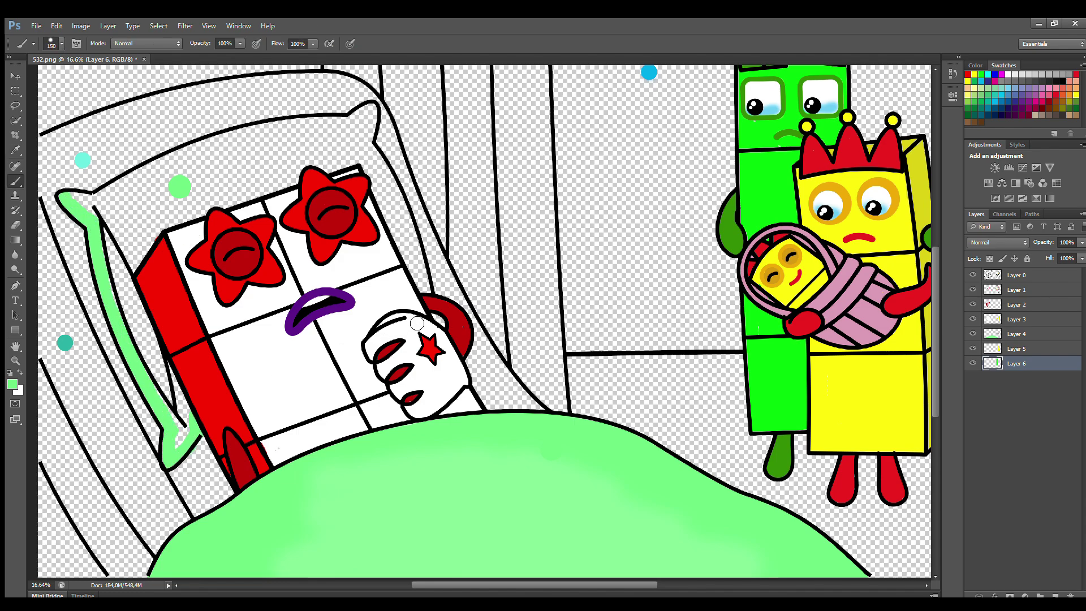
mouse_move(428, 299)
mouse_down()
mouse_move(368, 116)
mouse_move(236, 136)
mouse_move(85, 195)
mouse_move(111, 221)
mouse_move(306, 144)
mouse_move(415, 291)
mouse_move(113, 243)
mouse_move(191, 439)
mouse_move(140, 297)
mouse_move(344, 175)
mouse_move(153, 228)
mouse_up()
key(bracketright)
key(bracketright)
key(bracketright)
key(bracketright)
Pick a darker green and shade the pillow around the head
click(13, 385)
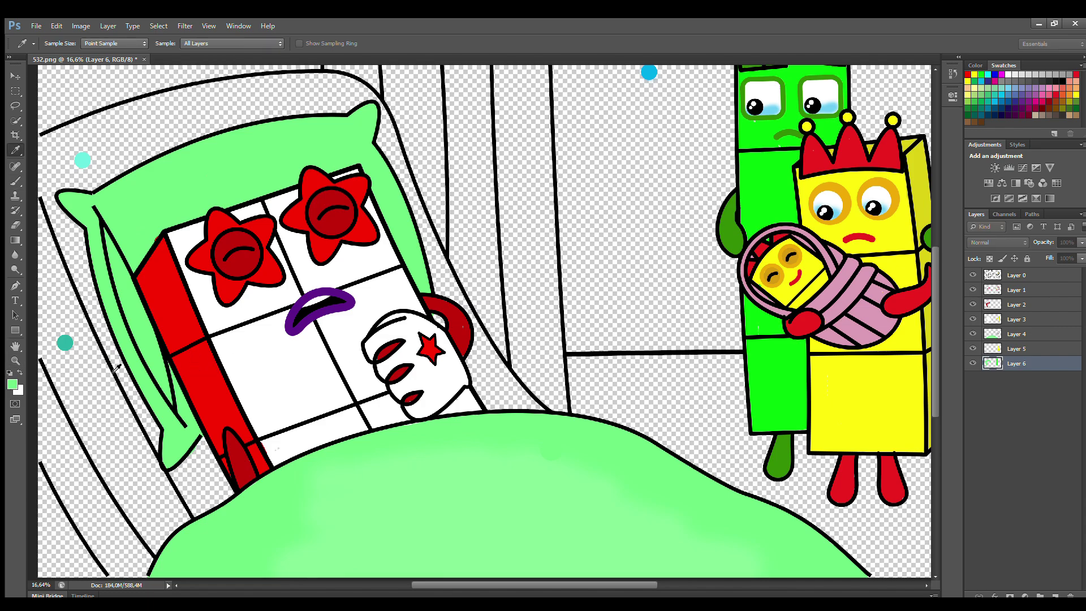
key(b)
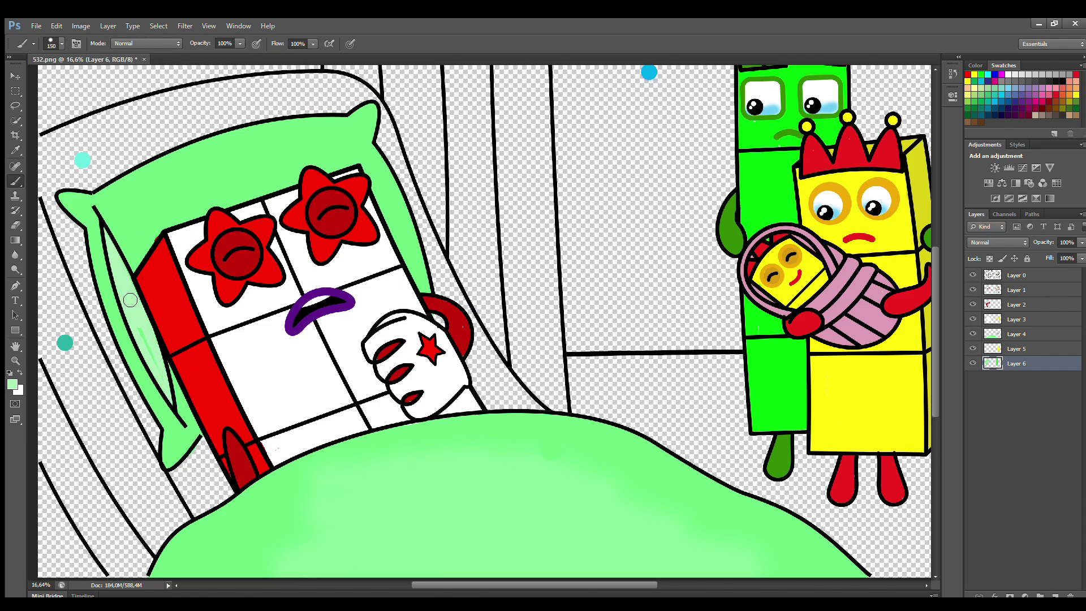
click(15, 150)
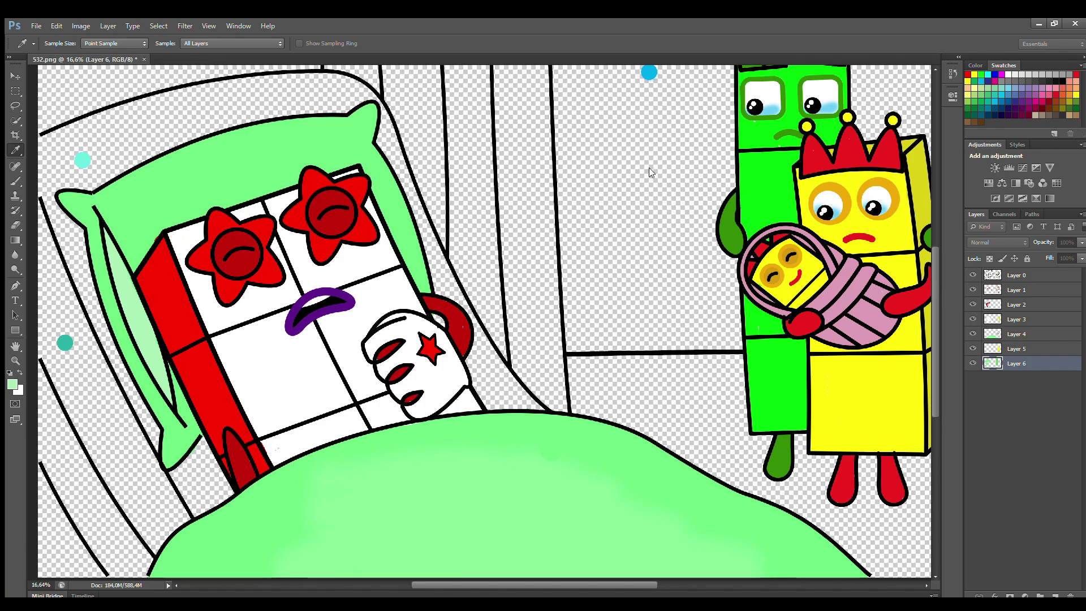
key(b)
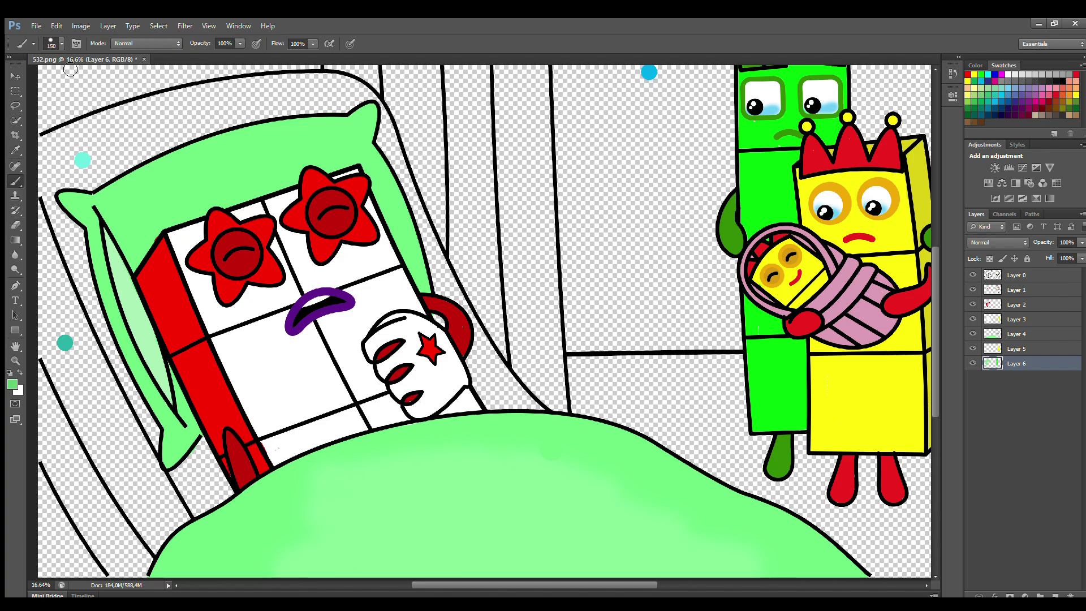
key(bracketright)
key(bracketright)
key(bracketright)
key(bracketright)
key(bracketright)
key(bracketright)
mouse_move(156, 246)
mouse_down()
mouse_move(229, 224)
mouse_move(372, 194)
mouse_move(407, 273)
mouse_move(207, 238)
mouse_up()
On a new layer, paint light cyan along the bed frame's top and around the pillow
key(ctrl+shift+alt+n)
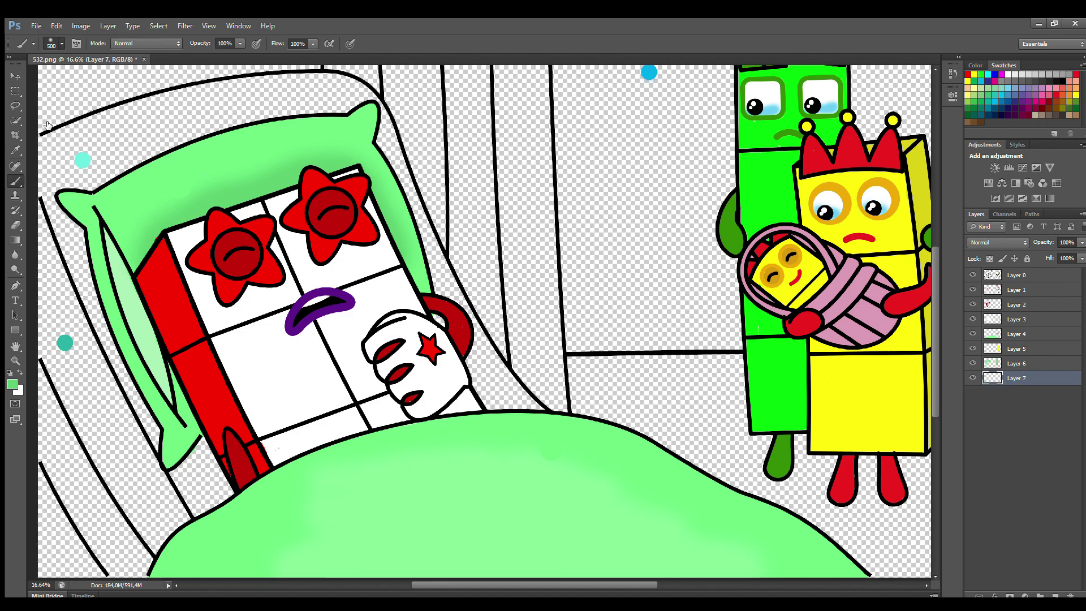
alt+click(82, 161)
mouse_move(48, 148)
mouse_down()
mouse_move(205, 98)
mouse_move(351, 88)
mouse_move(381, 114)
mouse_move(452, 286)
mouse_up()
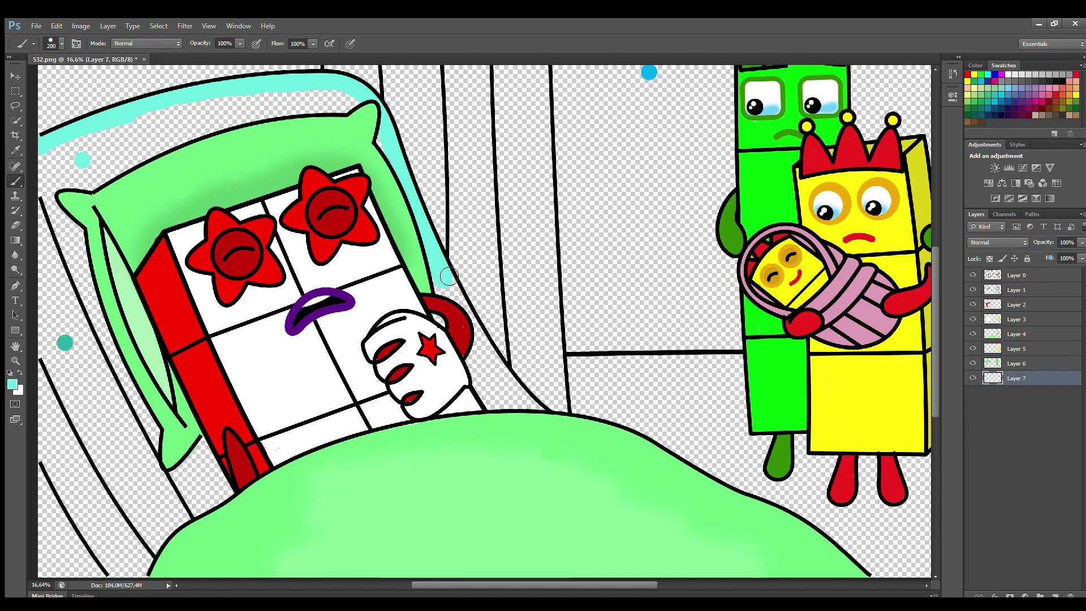
drag(484, 347, 538, 417)
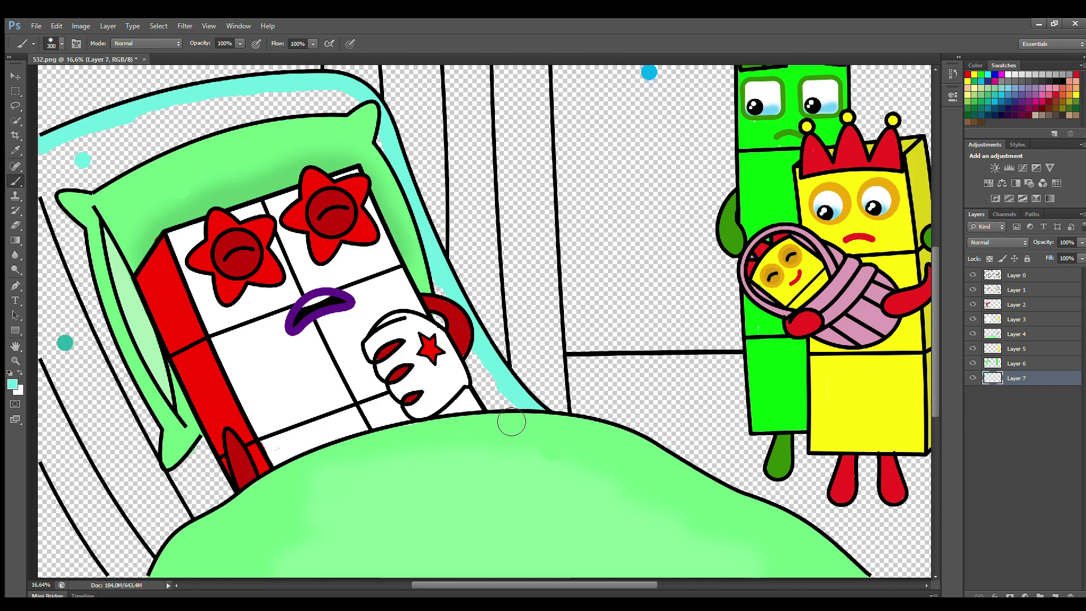
key(bracketright)
mouse_move(342, 113)
mouse_down()
mouse_move(159, 143)
mouse_move(249, 148)
mouse_up()
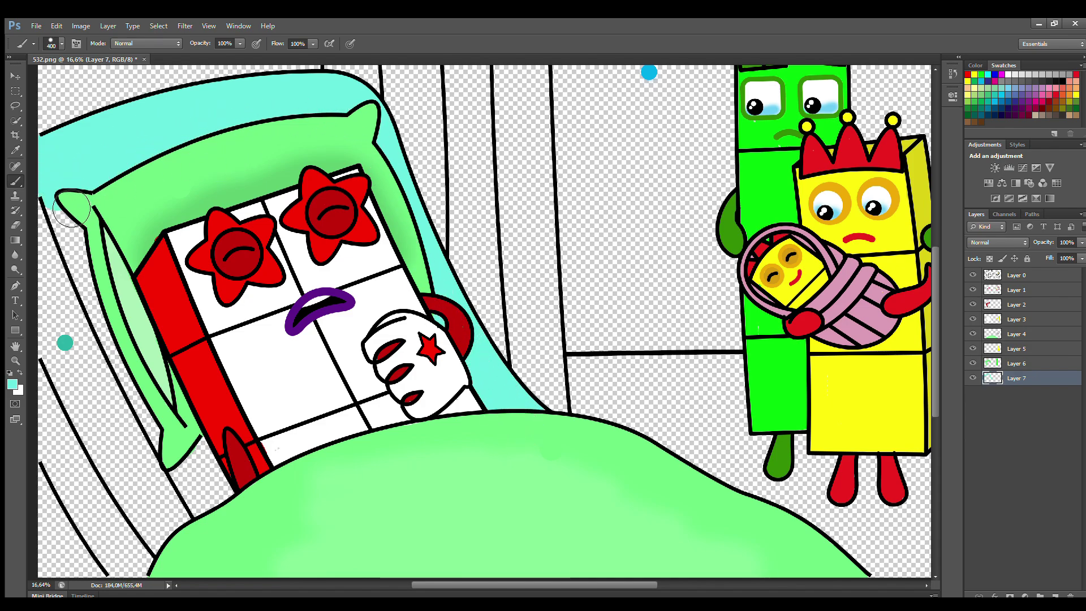
mouse_move(72, 208)
mouse_down()
mouse_move(138, 367)
mouse_move(220, 519)
mouse_move(242, 498)
mouse_up()
Paint the left bed frame teal, then dark blue down its side on another new layer
click(1055, 595)
alt+click(65, 343)
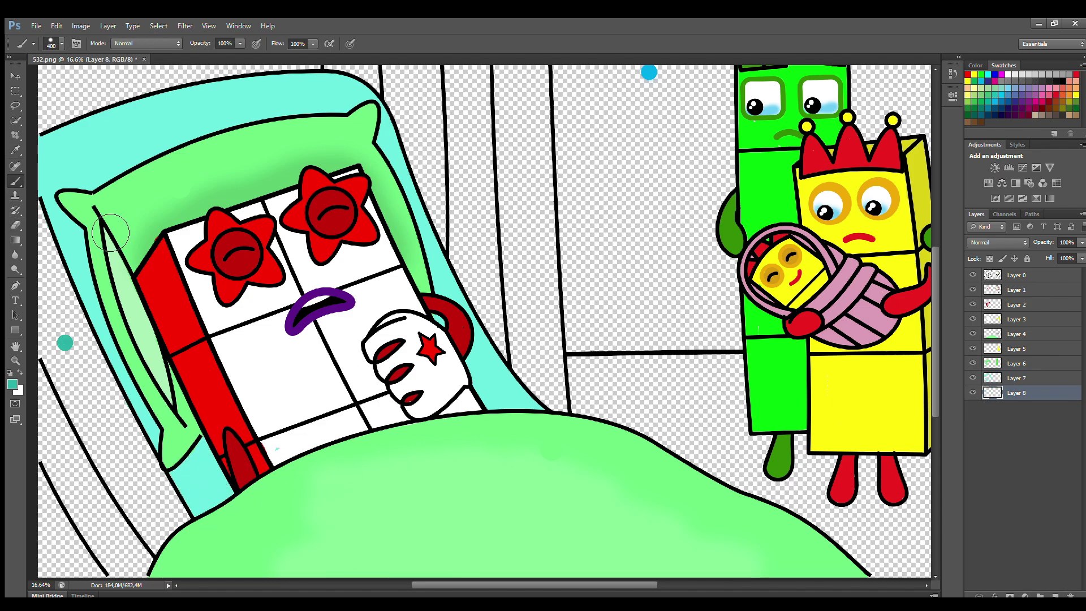
mouse_move(57, 212)
mouse_down()
mouse_move(61, 359)
mouse_move(141, 497)
mouse_move(190, 521)
mouse_up()
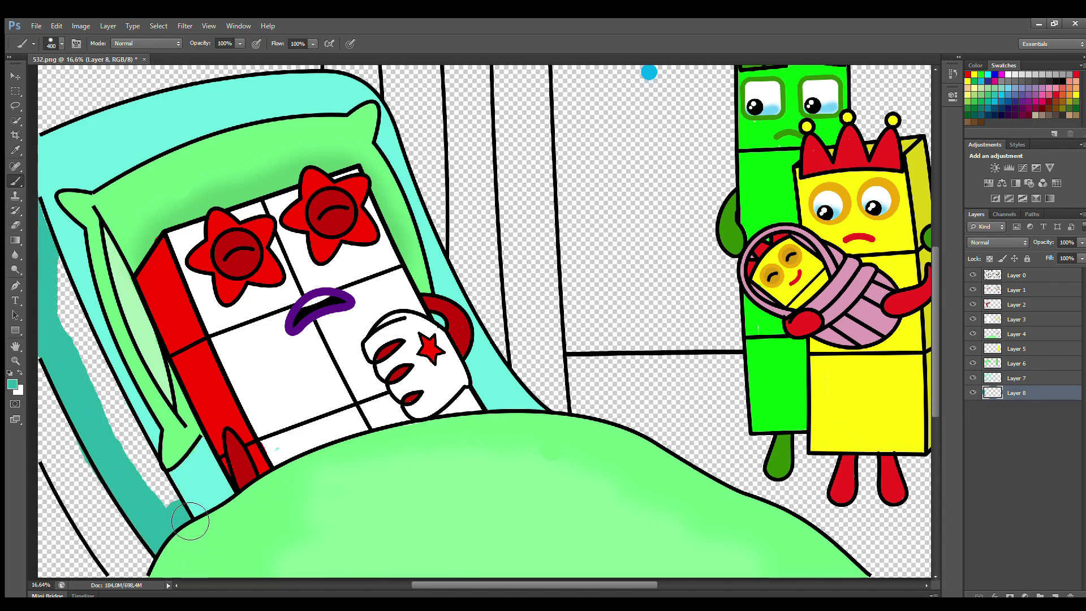
key(e)
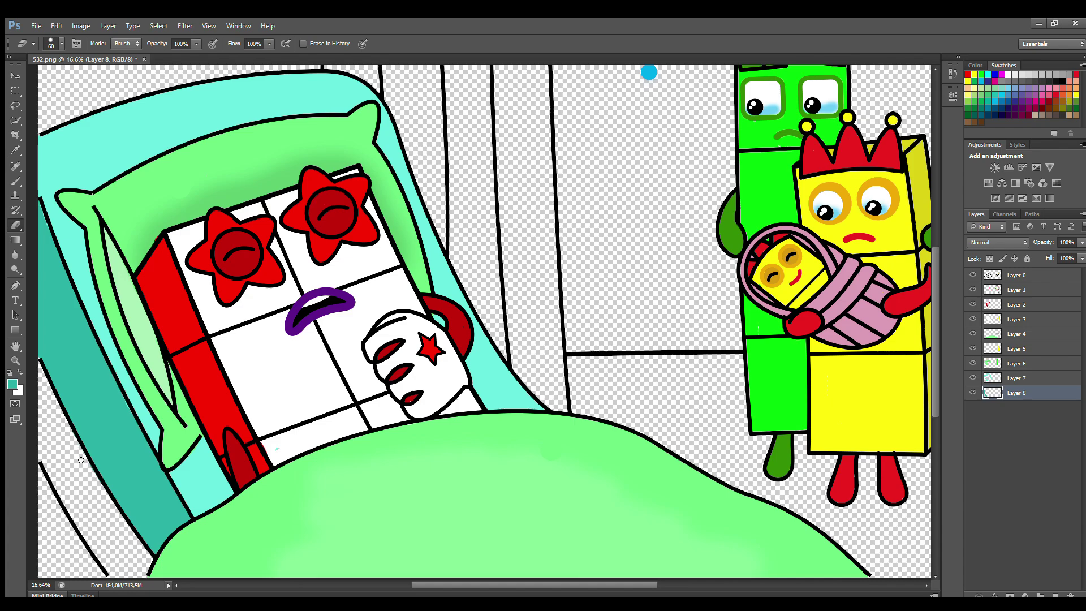
click(1055, 596)
key(i)
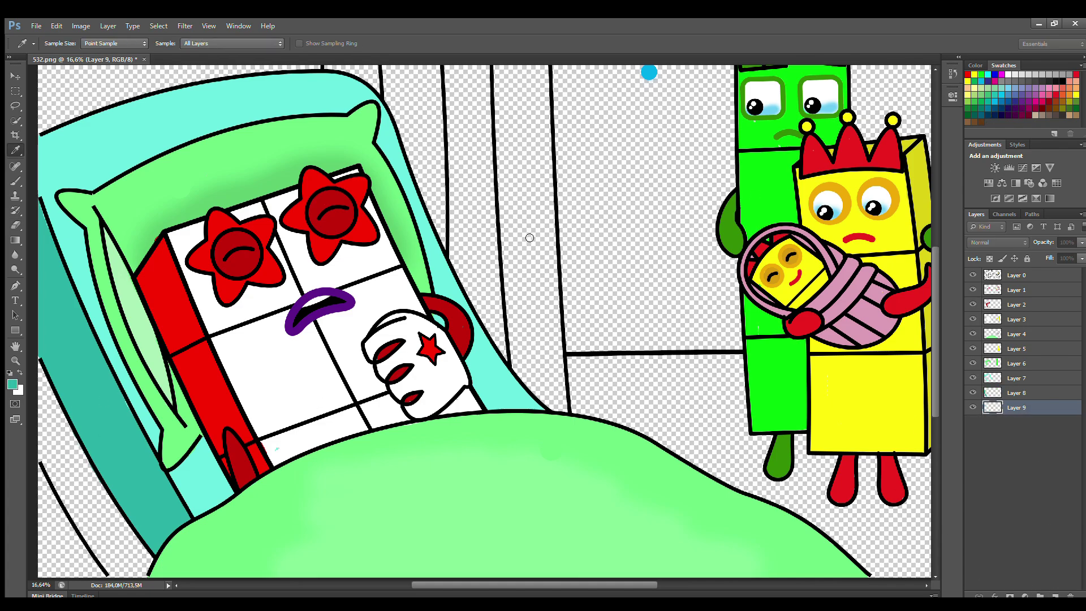
key(b)
mouse_move(48, 374)
mouse_down()
mouse_move(62, 441)
mouse_move(133, 565)
mouse_up()
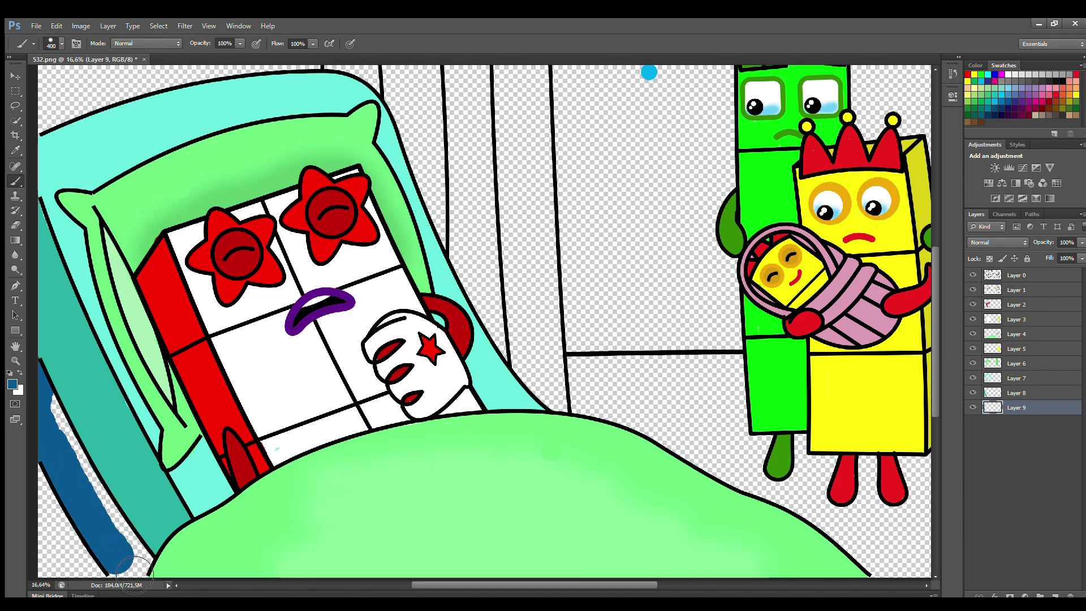
Darken the lower-left bed frame dark blue on a new layer, then erase on the teal layer
key(ctrl+shift+alt+n)
key(i)
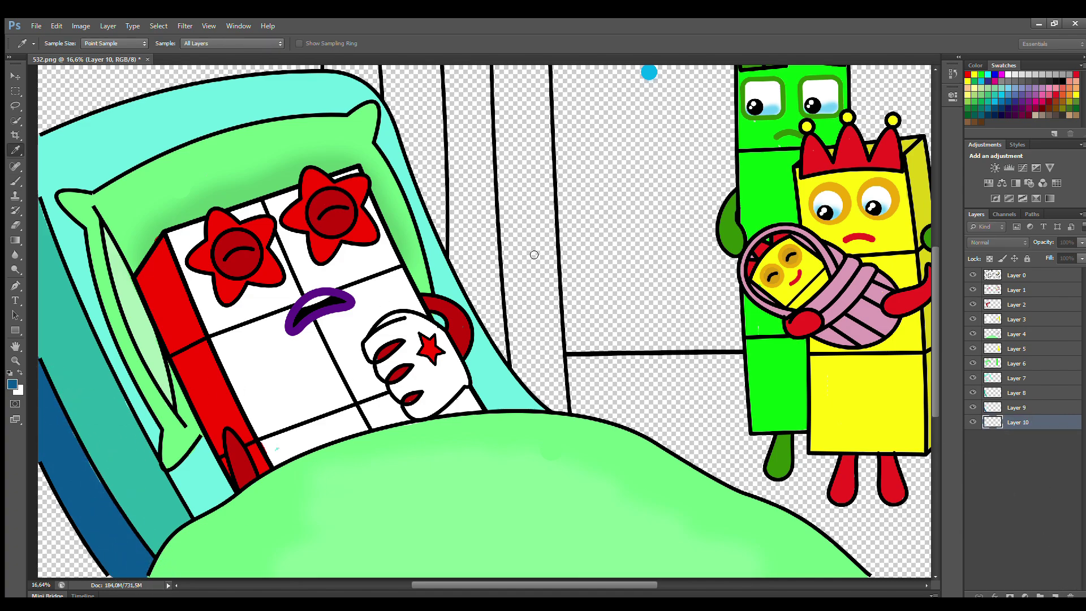
key(b)
drag(49, 473, 77, 567)
click(1015, 393)
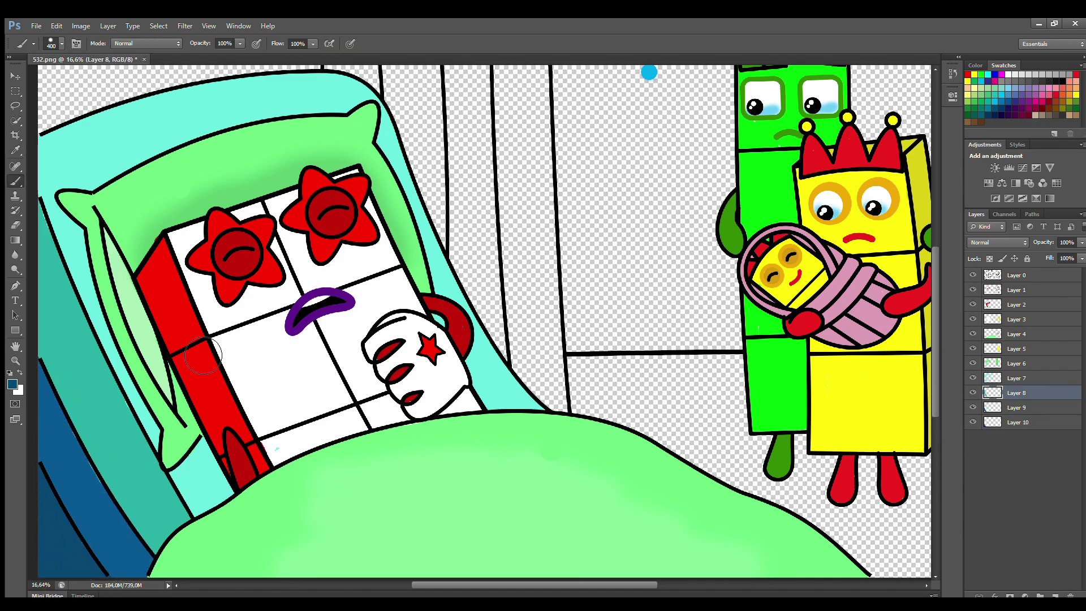
key(e)
key(bracketright)
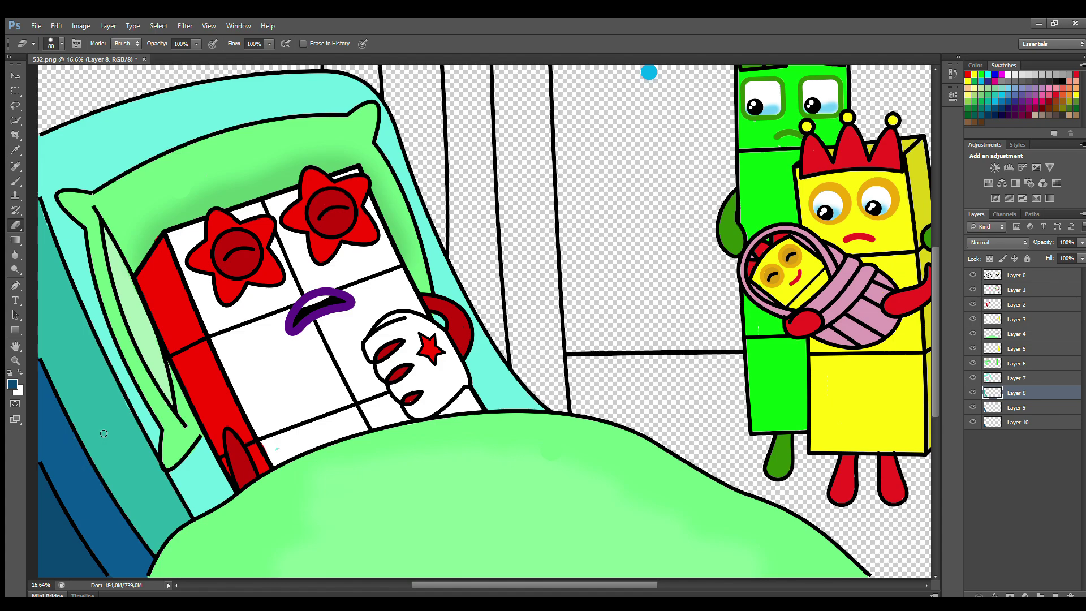
Eyedrop the purple sample and paint the curtain lavender on Layer 9, undoing a stray stroke
scroll(108, 338, down, 2)
click(1016, 407)
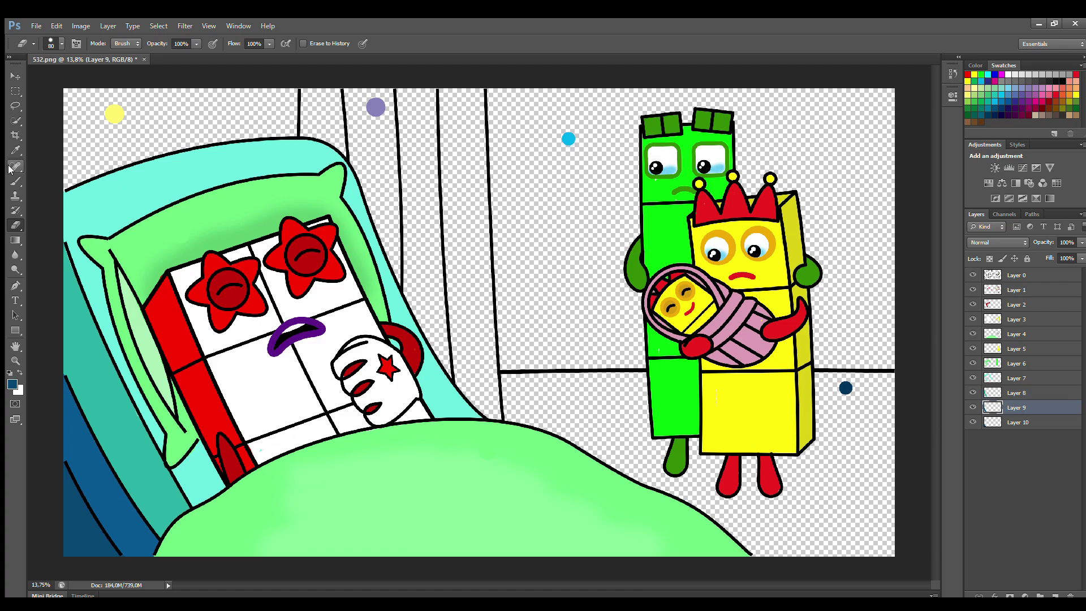
click(15, 151)
click(376, 107)
click(16, 180)
click(16, 225)
ctrl+click(370, 103)
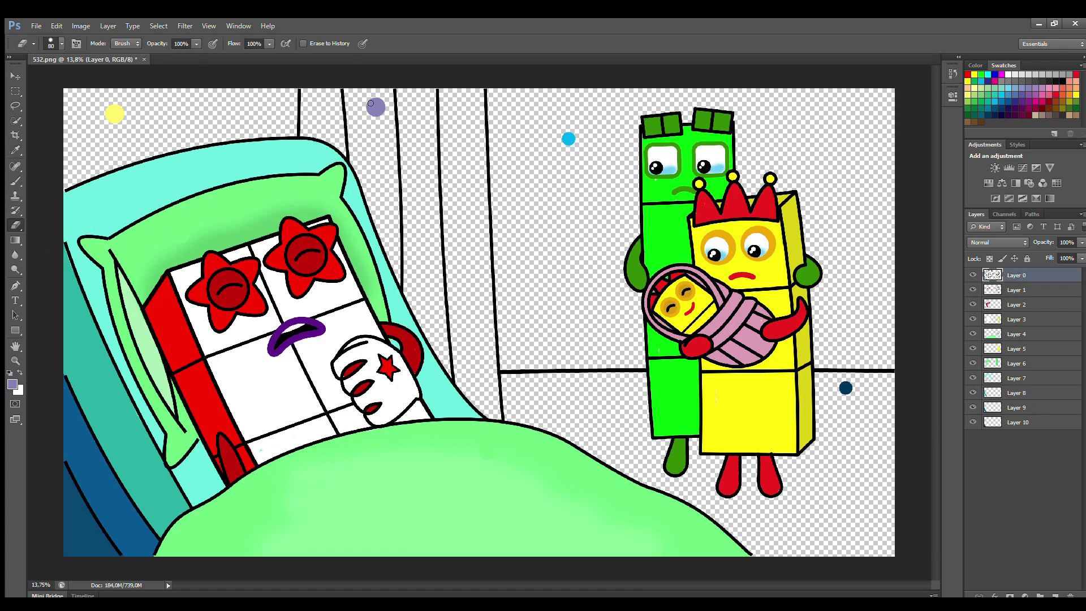
click(14, 183)
drag(314, 103, 314, 138)
key(ctrl+z)
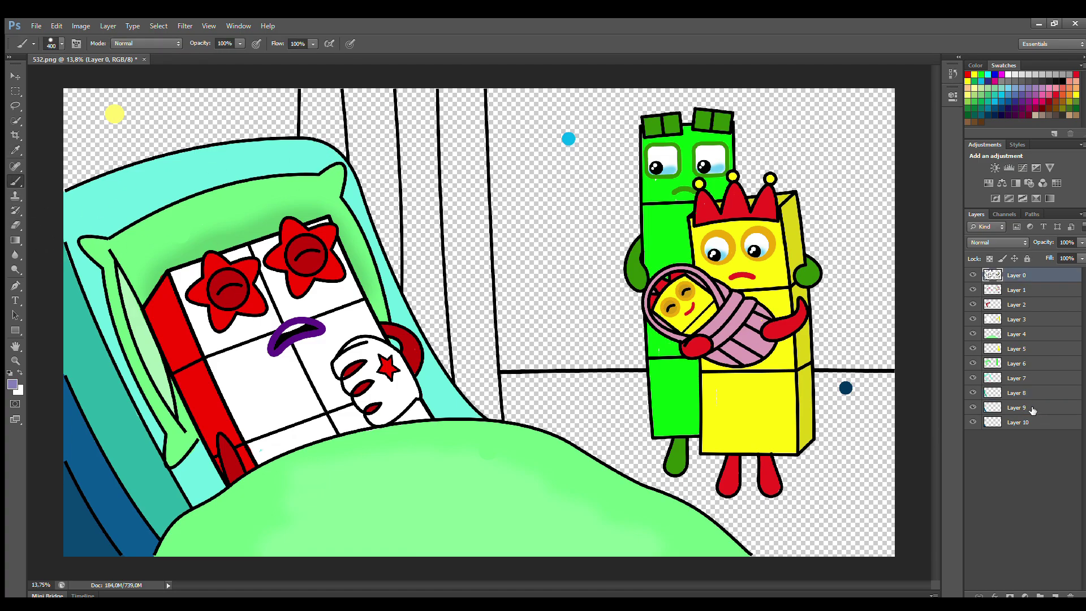
click(1033, 409)
mouse_move(315, 99)
mouse_down()
mouse_move(325, 137)
mouse_move(339, 109)
mouse_move(479, 97)
mouse_move(497, 429)
mouse_move(465, 259)
mouse_move(441, 319)
mouse_move(435, 146)
mouse_move(412, 321)
mouse_move(362, 137)
mouse_move(367, 207)
mouse_up()
Shade the four curtain folds and strips with darker purple
key(i)
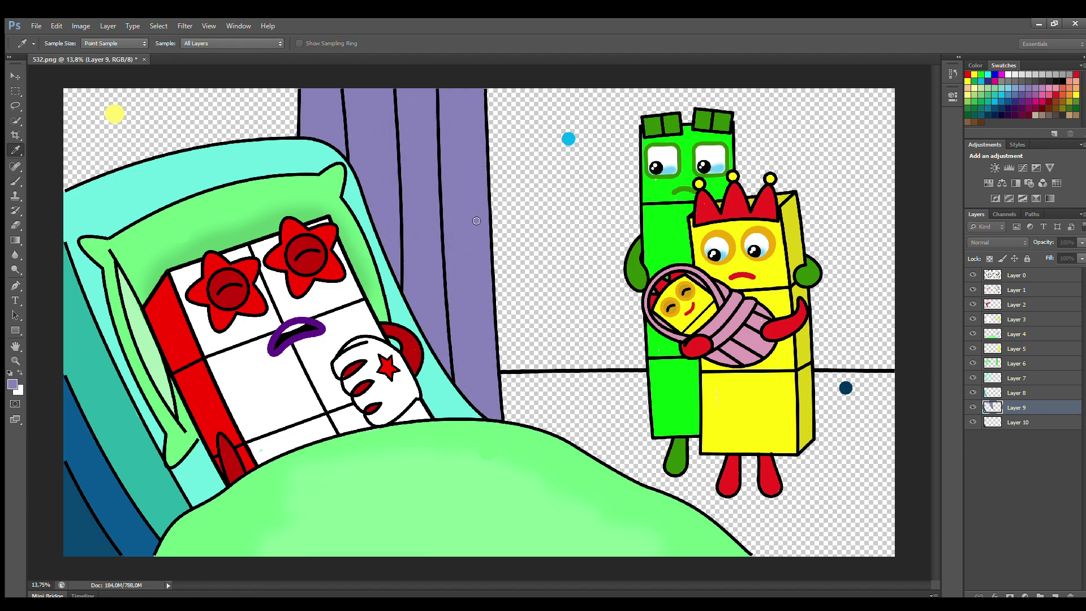
key(b)
drag(336, 100, 345, 165)
drag(385, 93, 399, 300)
drag(433, 90, 452, 373)
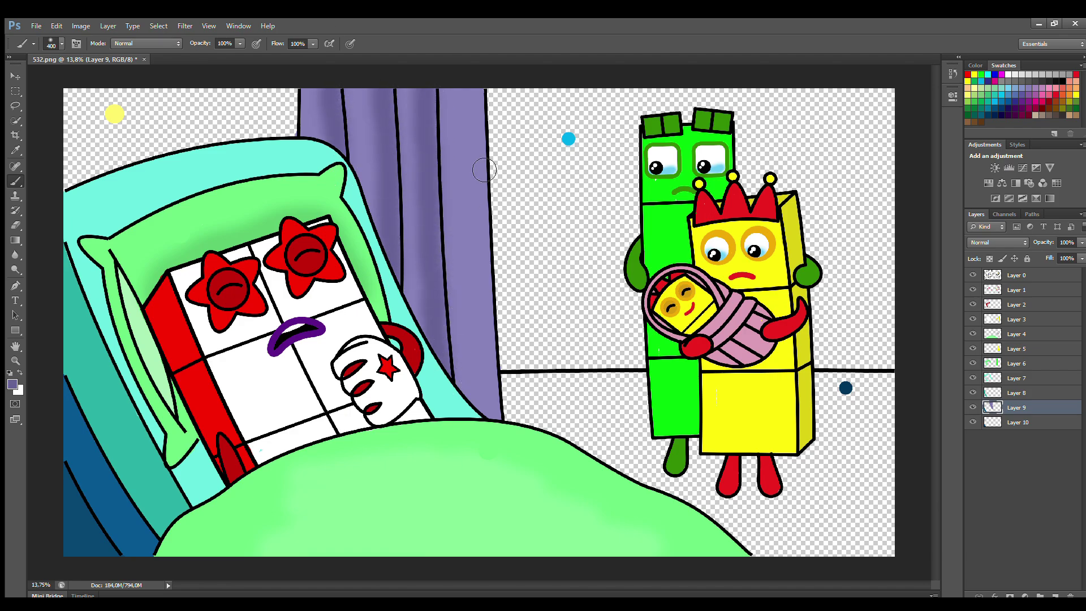
mouse_move(481, 90)
mouse_down()
mouse_move(496, 403)
mouse_move(485, 383)
mouse_up()
Paint the floor light blue along the wall line on Layer 10 with an enlarged brush
click(1018, 423)
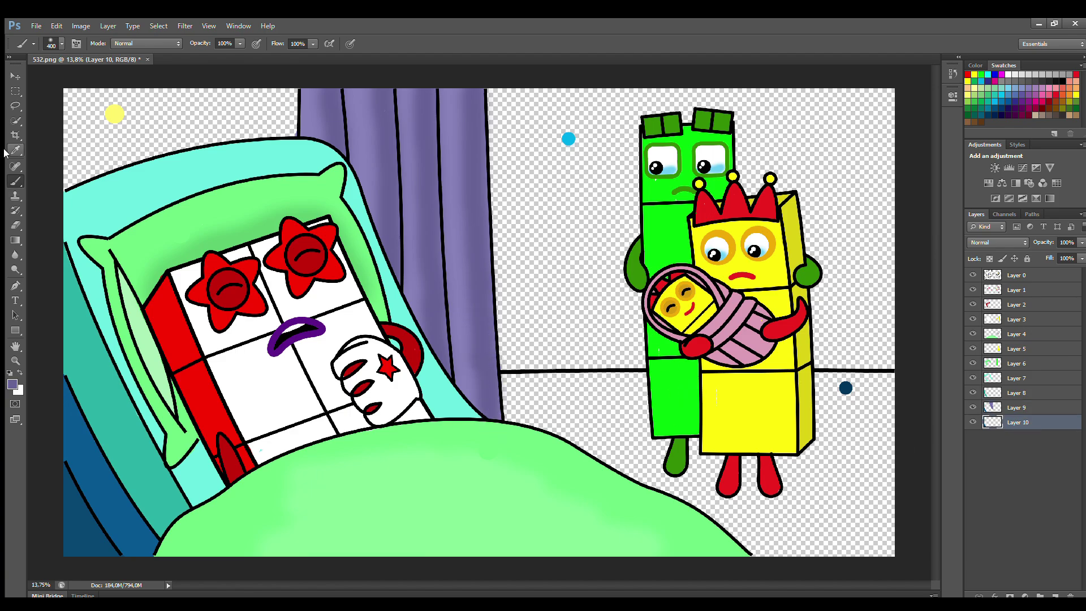
alt+click(846, 388)
mouse_move(509, 386)
mouse_down()
mouse_move(876, 395)
mouse_move(904, 405)
mouse_up()
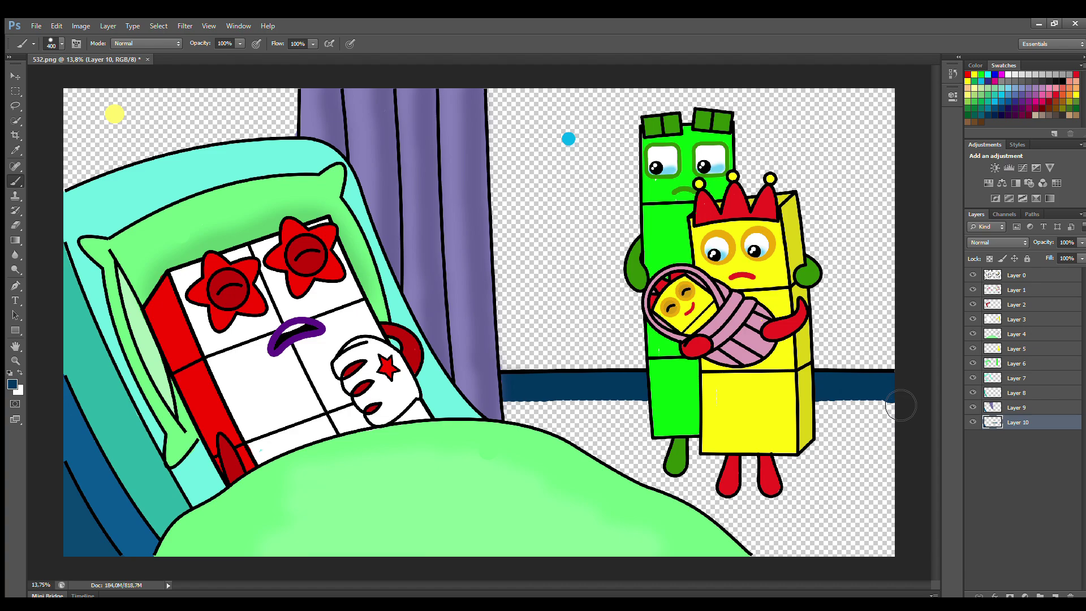
click(16, 150)
click(569, 139)
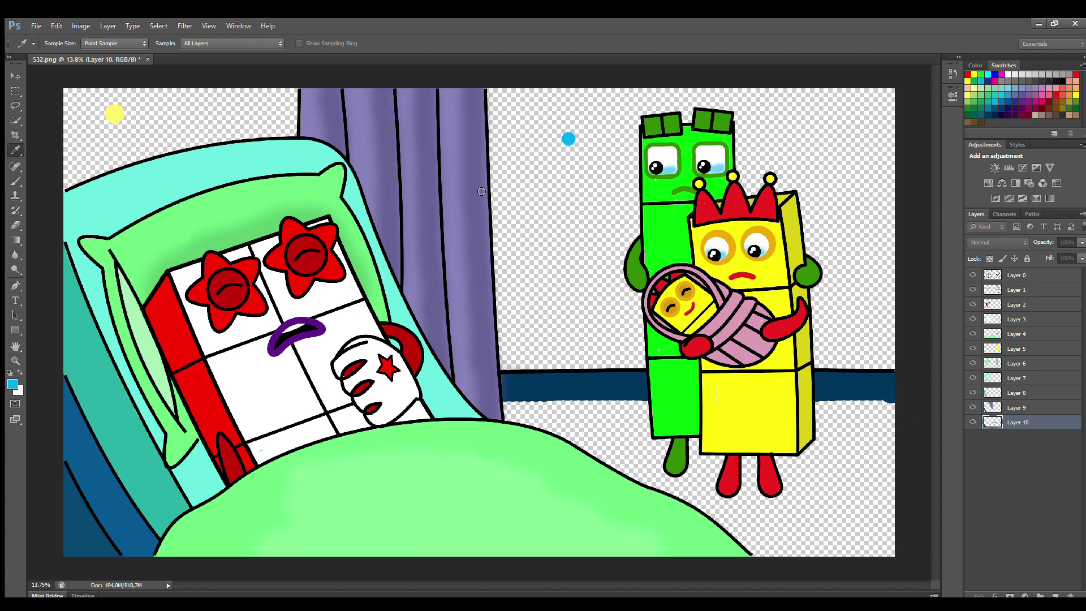
key(b)
mouse_move(503, 396)
mouse_down()
mouse_move(890, 398)
mouse_move(552, 449)
mouse_move(758, 537)
mouse_move(882, 540)
mouse_up()
key(bracketright)
key(bracketright)
key(bracketright)
key(bracketright)
Fill the remaining floor strip light blue and add a soft shadow around the characters' feet
click(1016, 275)
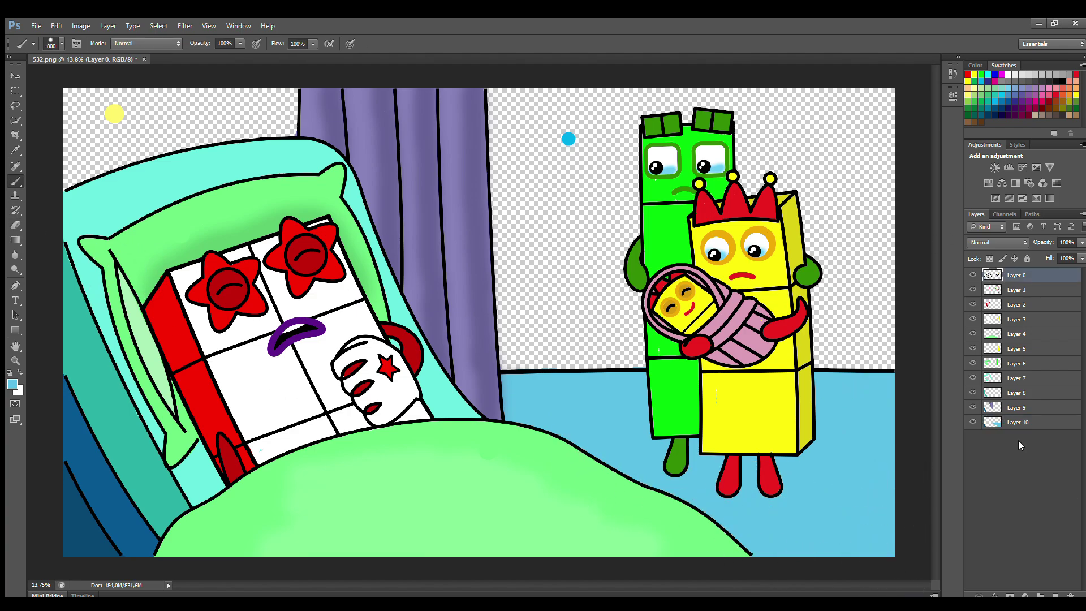
click(1018, 422)
key(e)
key(i)
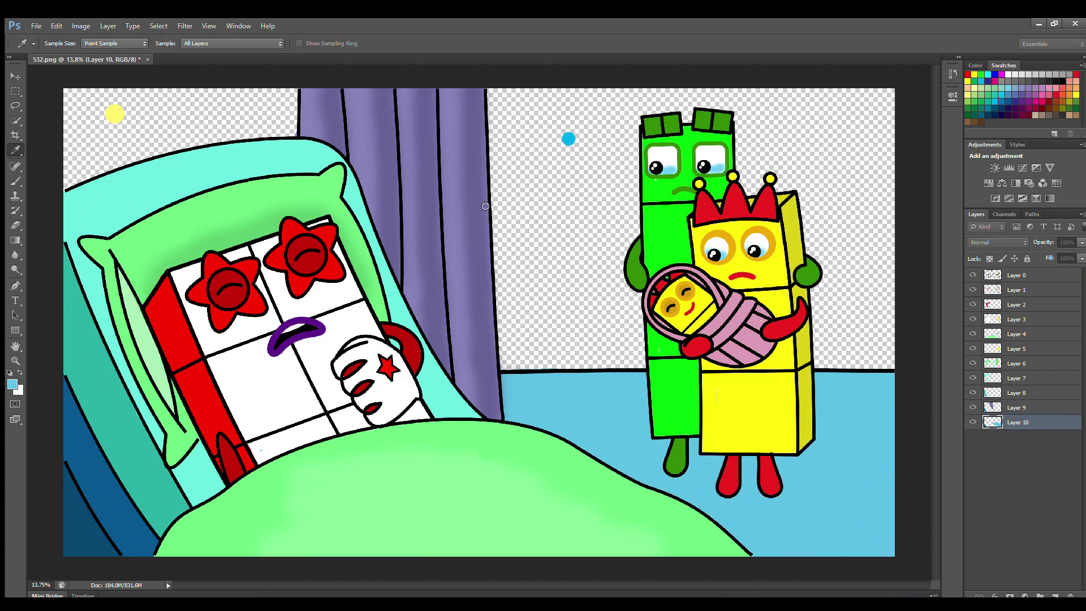
key(b)
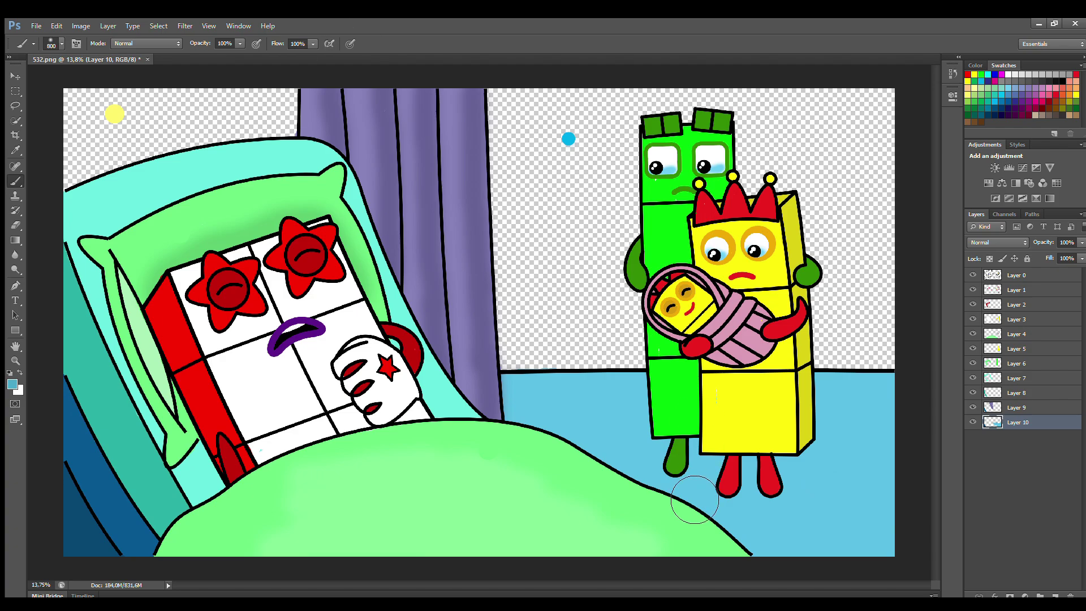
mouse_move(675, 484)
mouse_down()
mouse_move(716, 497)
mouse_move(672, 473)
mouse_move(763, 493)
mouse_up()
key(bracketleft)
key(bracketleft)
key(bracketleft)
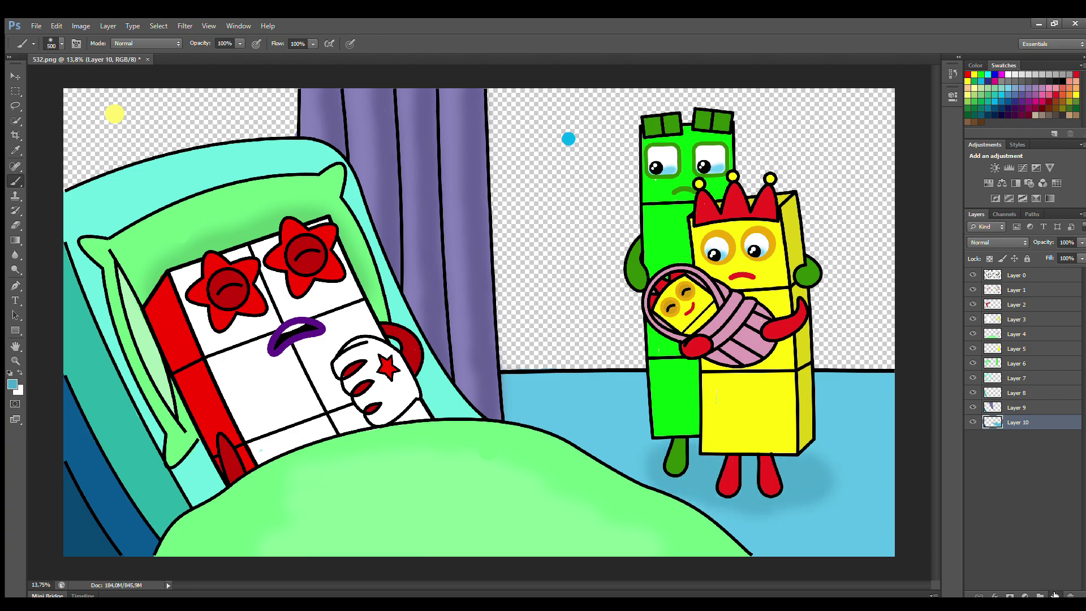
On a new layer, paint the back wall behind the characters blue
click(1055, 595)
click(13, 153)
click(569, 139)
key(b)
key(bracketright)
key(bracketright)
key(bracketright)
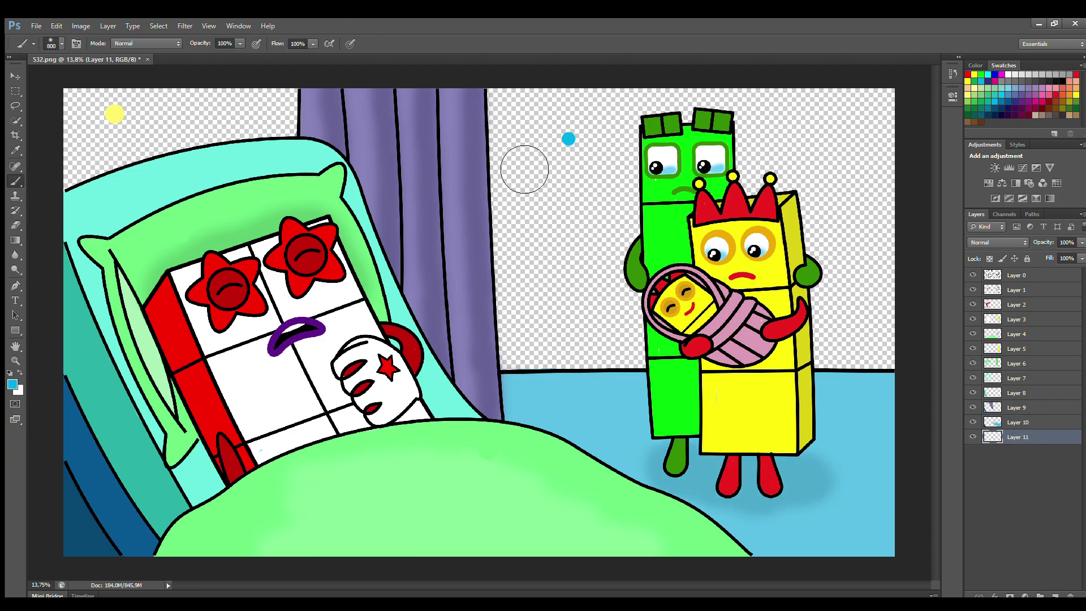
key(bracketright)
drag(484, 101, 867, 101)
mouse_move(494, 111)
mouse_down()
mouse_move(565, 169)
mouse_move(538, 287)
mouse_move(813, 366)
mouse_up()
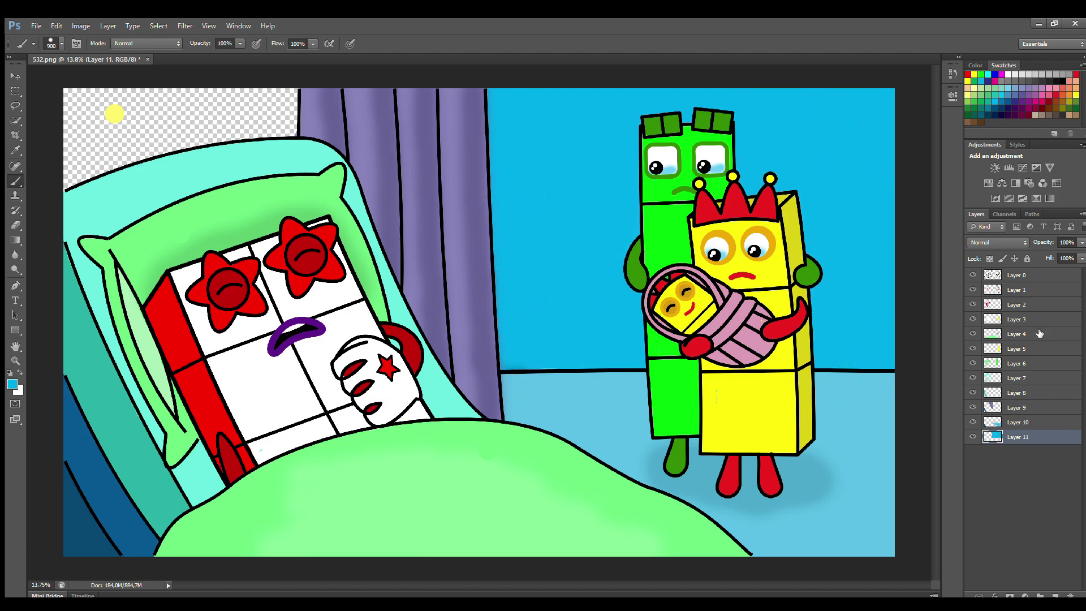
Repaint the floor grey on Layer 10 with a darker grey shadow under the characters
key(i)
click(589, 374)
key(b)
click(1025, 424)
mouse_move(536, 406)
mouse_down()
mouse_move(612, 436)
mouse_move(873, 431)
mouse_move(826, 514)
mouse_move(936, 585)
mouse_up()
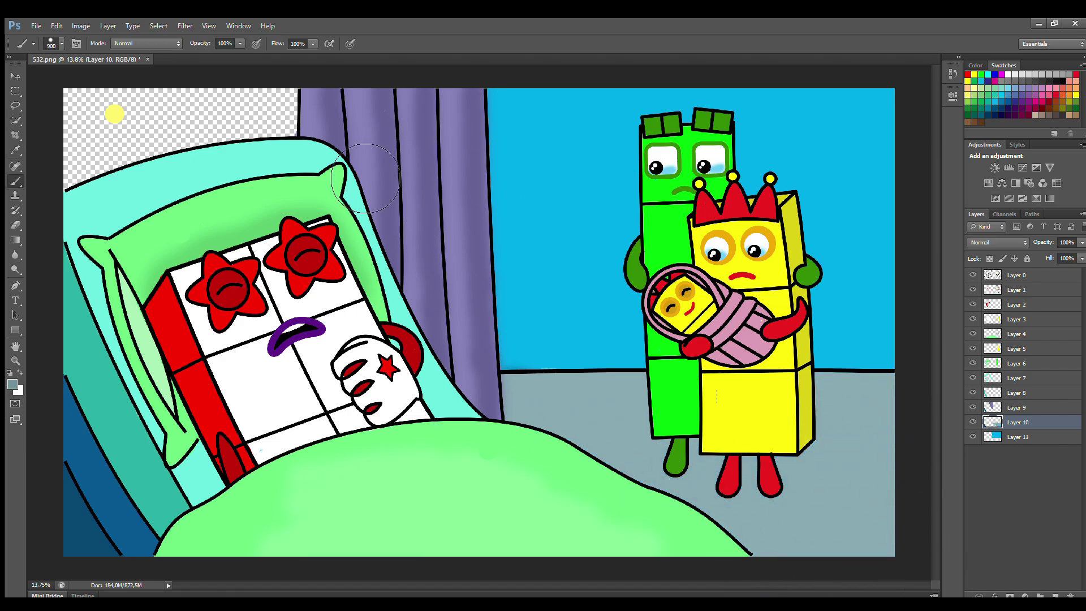
key(bracketleft)
key(bracketleft)
key(bracketleft)
key(bracketleft)
key(bracketleft)
mouse_move(673, 479)
mouse_down()
mouse_move(792, 493)
mouse_move(753, 475)
mouse_move(764, 504)
mouse_move(791, 502)
mouse_up()
Paint the left wall yellow on Layer 11 using the yellow sample
click(1017, 437)
alt+click(112, 113)
key(bracketright)
key(bracketright)
key(bracketright)
key(bracketright)
key(bracketright)
mouse_move(112, 114)
mouse_down()
mouse_move(271, 130)
mouse_move(117, 190)
mouse_up()
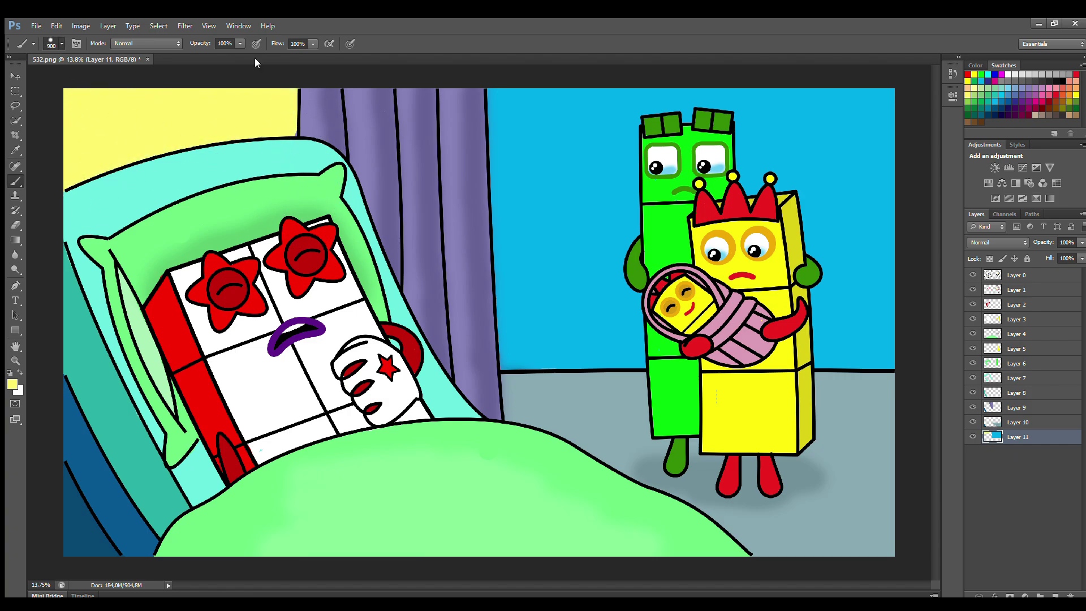